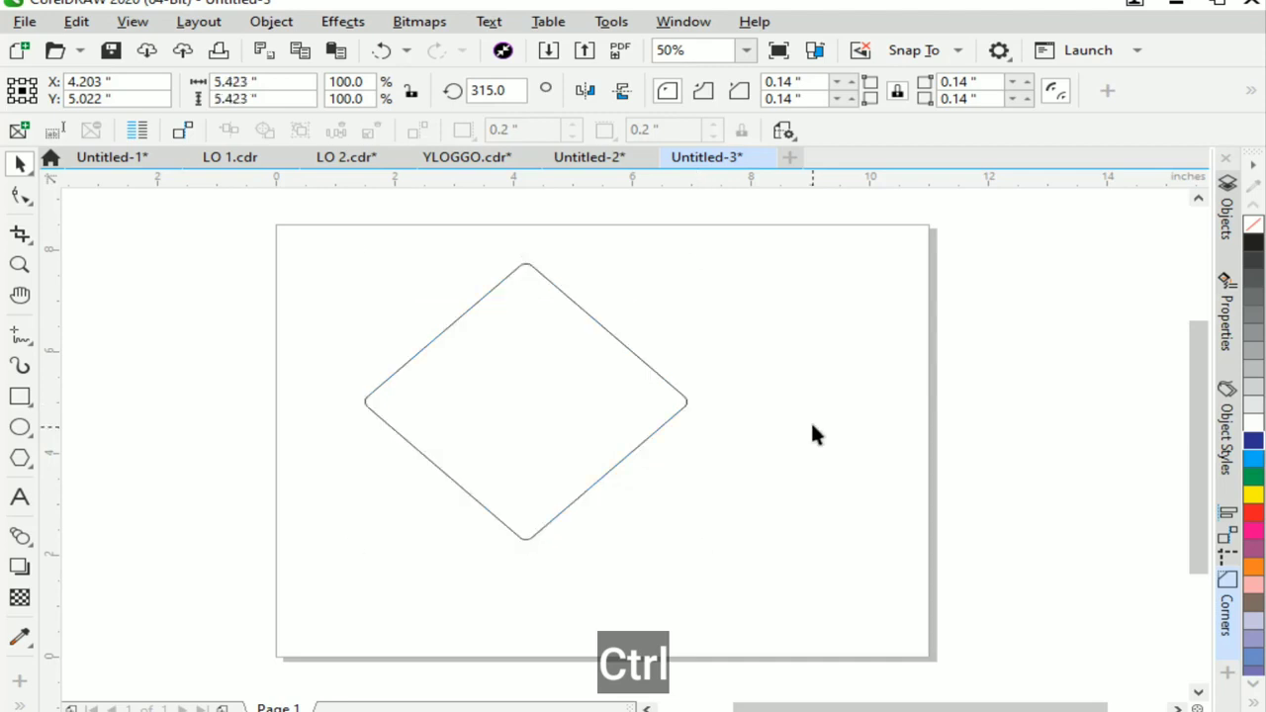
# Step: Create a smaller concentric copy of the rounded diamond, about half its size, inside the original
pyautogui.click(814, 433)
pyautogui.click(580, 415)
pyautogui.moveTo(692, 254); pyautogui.dragTo(671, 315)
pyautogui.click(789, 348)
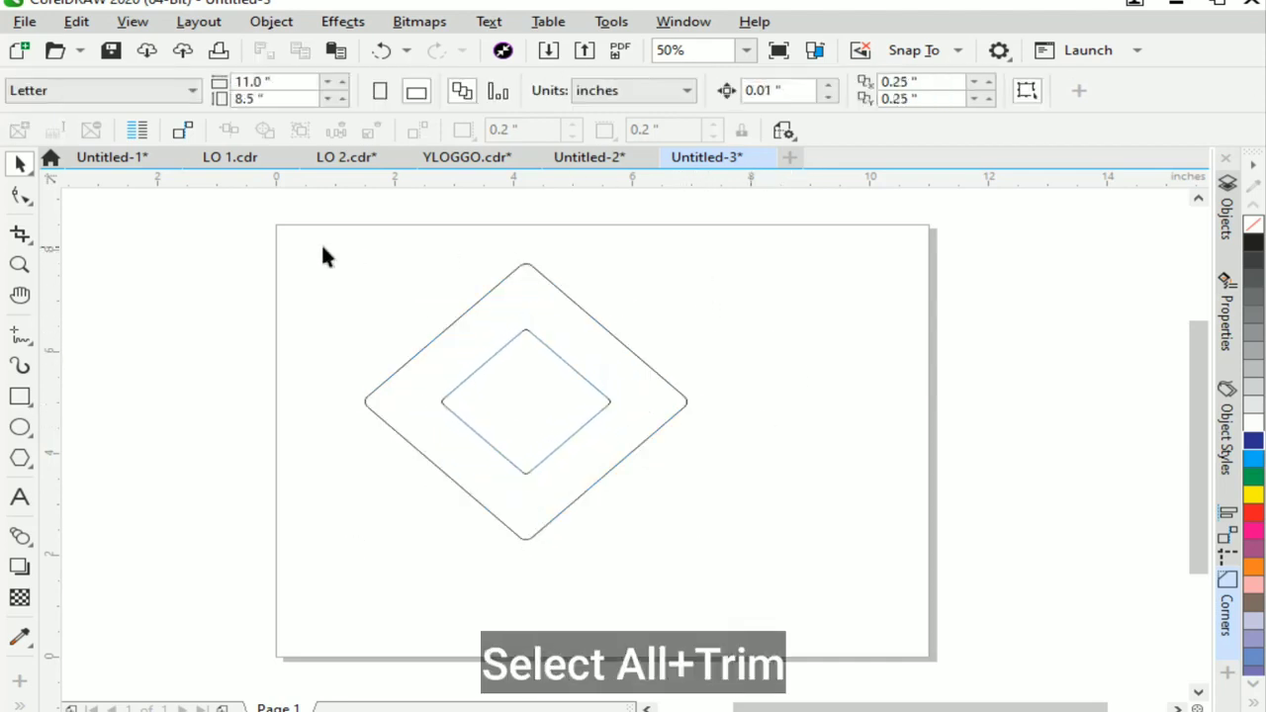
# Step: Trim the outer diamond with the inner one and remove the inner diamond so a hollow diamond ring is left
pyautogui.moveTo(657, 475); pyautogui.dragTo(805, 554)
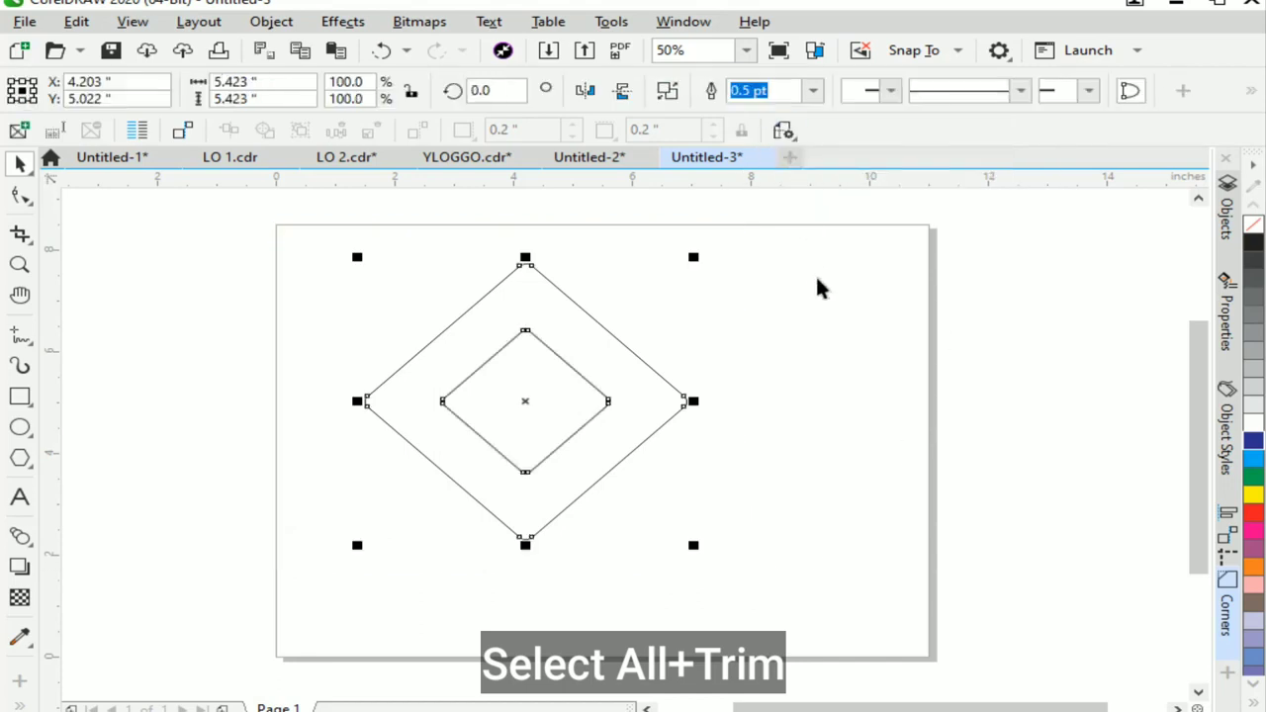
pyautogui.click(554, 394)
pyautogui.click(607, 402)
pyautogui.click(811, 385)
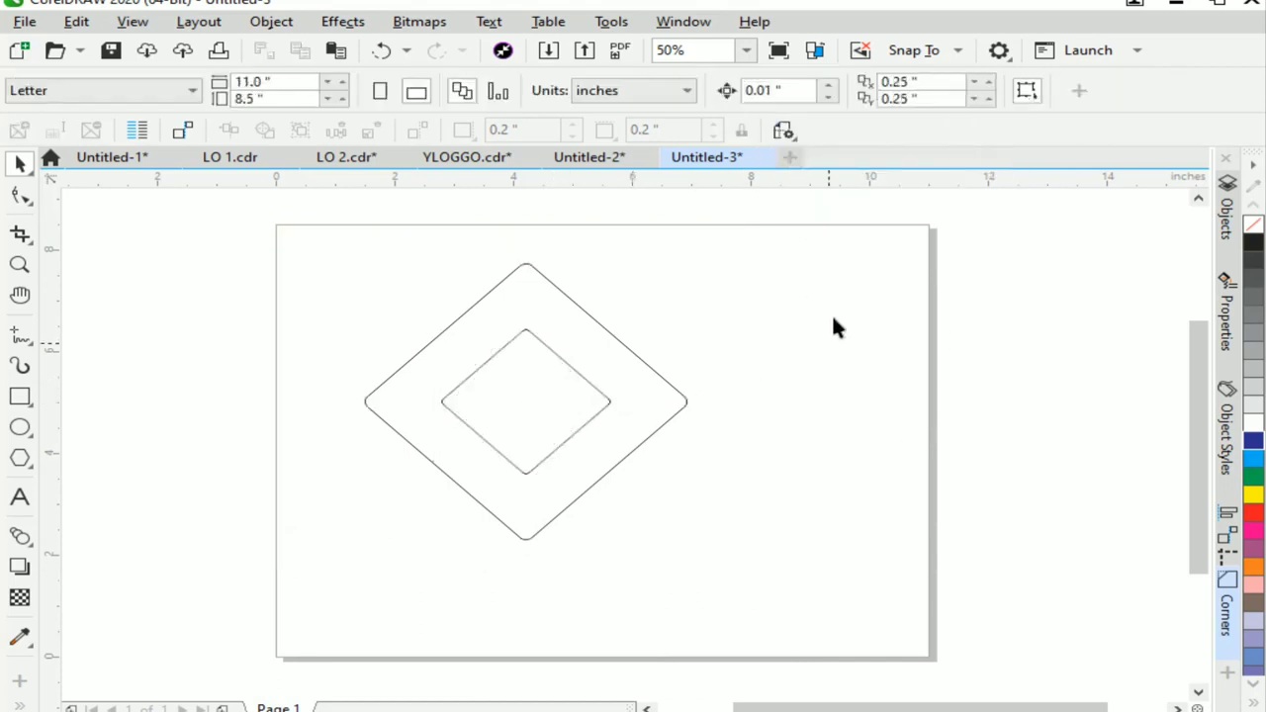
# Step: Draw a narrow upright rectangle about 0.25 by 2.083 inches beside the ring and rotate it to 315°
pyautogui.click(20, 396)
pyautogui.moveTo(779, 320); pyautogui.dragTo(795, 425)
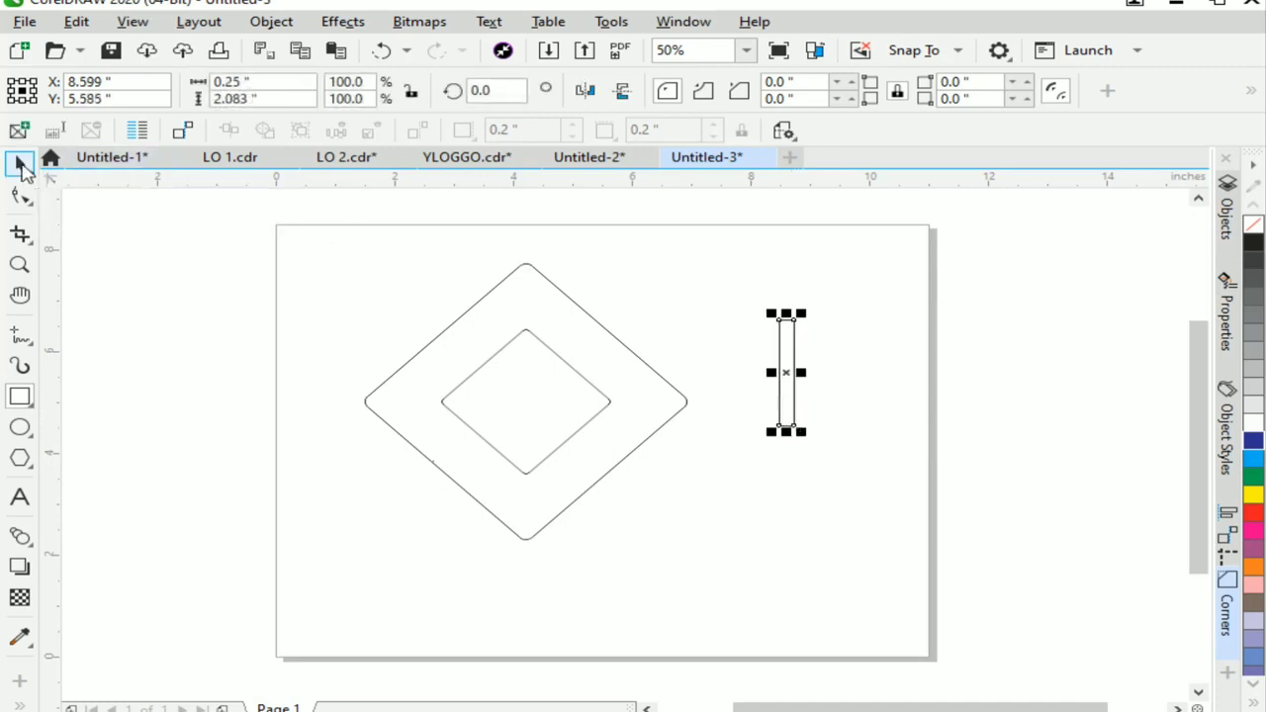
pyautogui.click(792, 371)
pyautogui.moveTo(808, 308); pyautogui.dragTo(859, 359)
pyautogui.press('Escape')
# Step: Align the slanted bar with the ring's upper-left inner edge, crossing the upper-right side, and place a duplicate farther right
pyautogui.moveTo(796, 386); pyautogui.dragTo(529, 341)
pyautogui.scroll(2, 605, 341)
pyautogui.moveTo(298, 306); pyautogui.dragTo(292, 336)
pyautogui.click(896, 310)
pyautogui.moveTo(534, 255); pyautogui.dragTo(993, 378)
pyautogui.rightClick(993, 378)
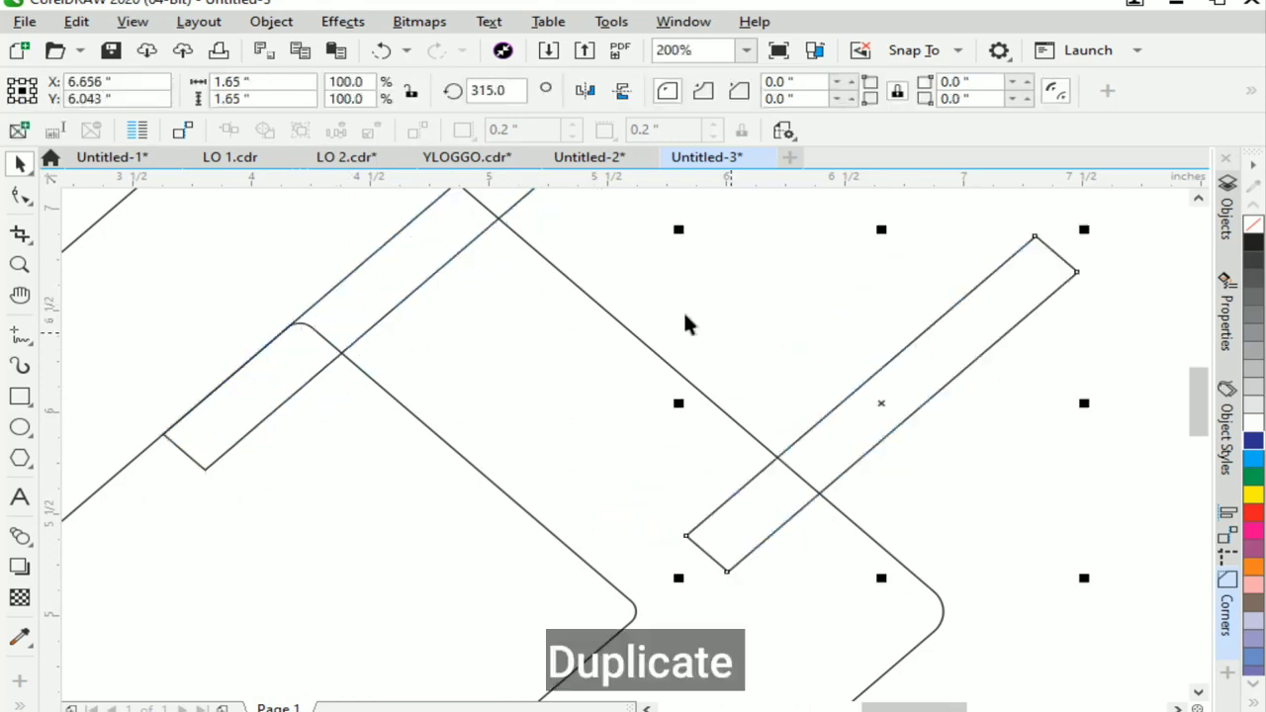
pyautogui.click(464, 254)
pyautogui.scroll(-2, 832, 282)
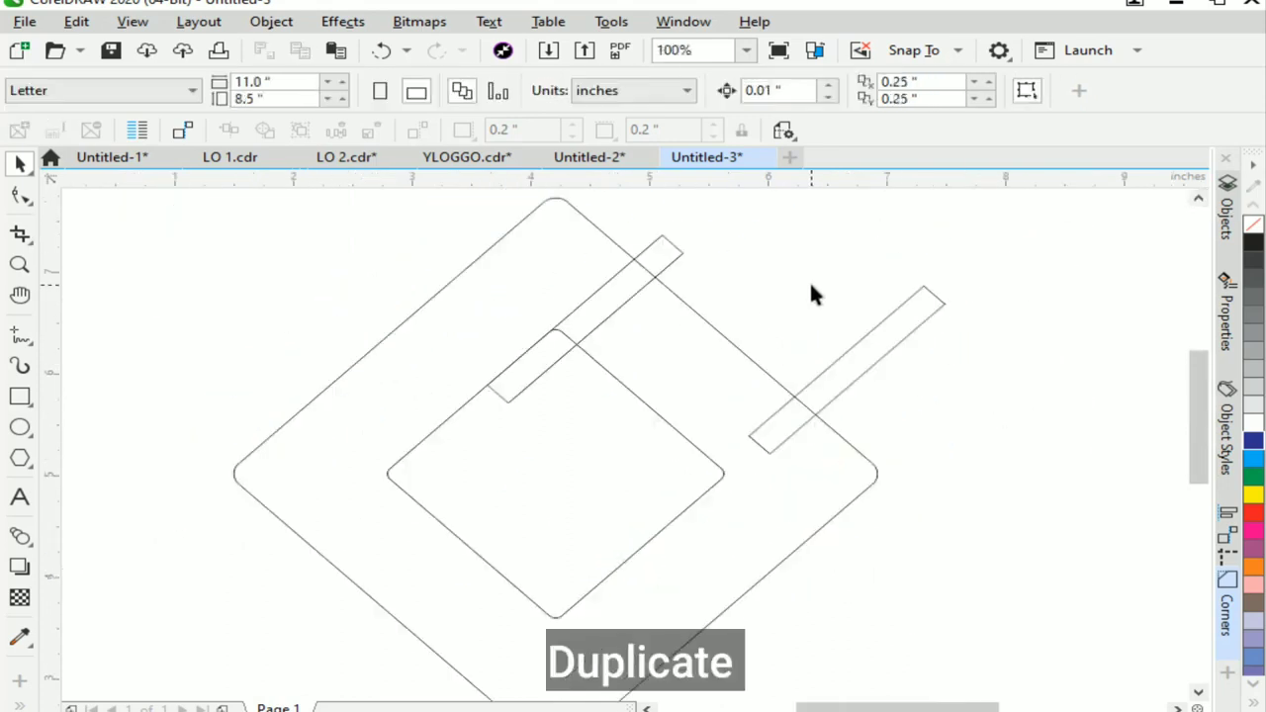
# Step: Trim the ring with the bar crossing its upper-right side and delete that bar
pyautogui.click(619, 287)
pyautogui.keyDown('shift'); pyautogui.click(444, 362); pyautogui.keyUp('shift')
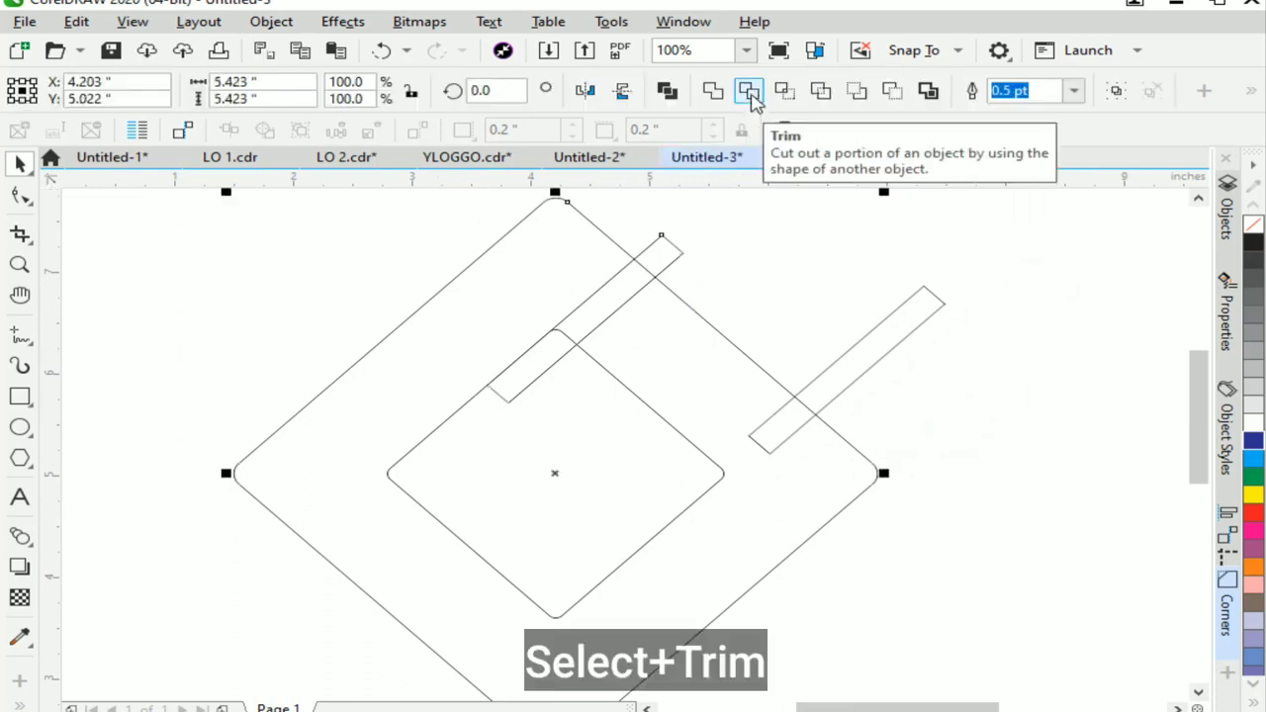
pyautogui.click(749, 91)
pyautogui.click(682, 252)
pyautogui.press('Delete')
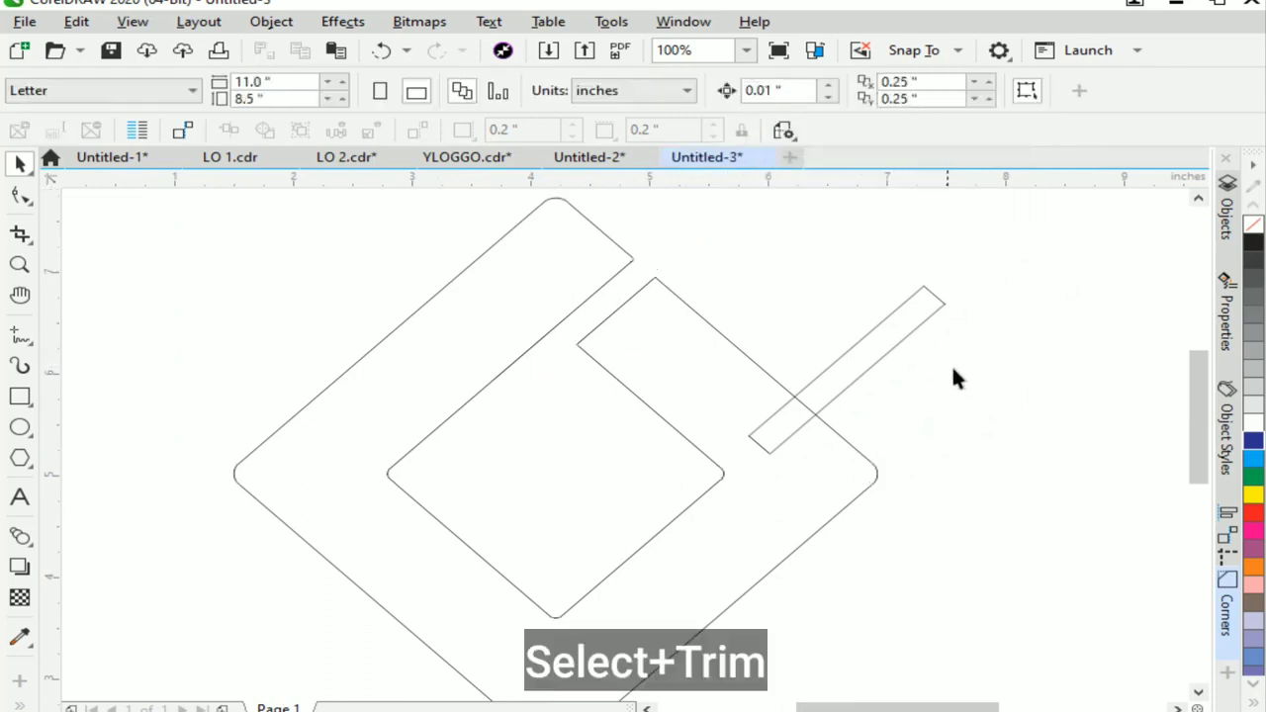
# Step: Cut a matching gap through the ring's lower-left side using the duplicate bar as the trimming shape, and delete the bar
pyautogui.moveTo(799, 423); pyautogui.dragTo(198, 539)
pyautogui.moveTo(303, 436); pyautogui.dragTo(562, 618)
pyautogui.hotkey('ctrl', 'a')
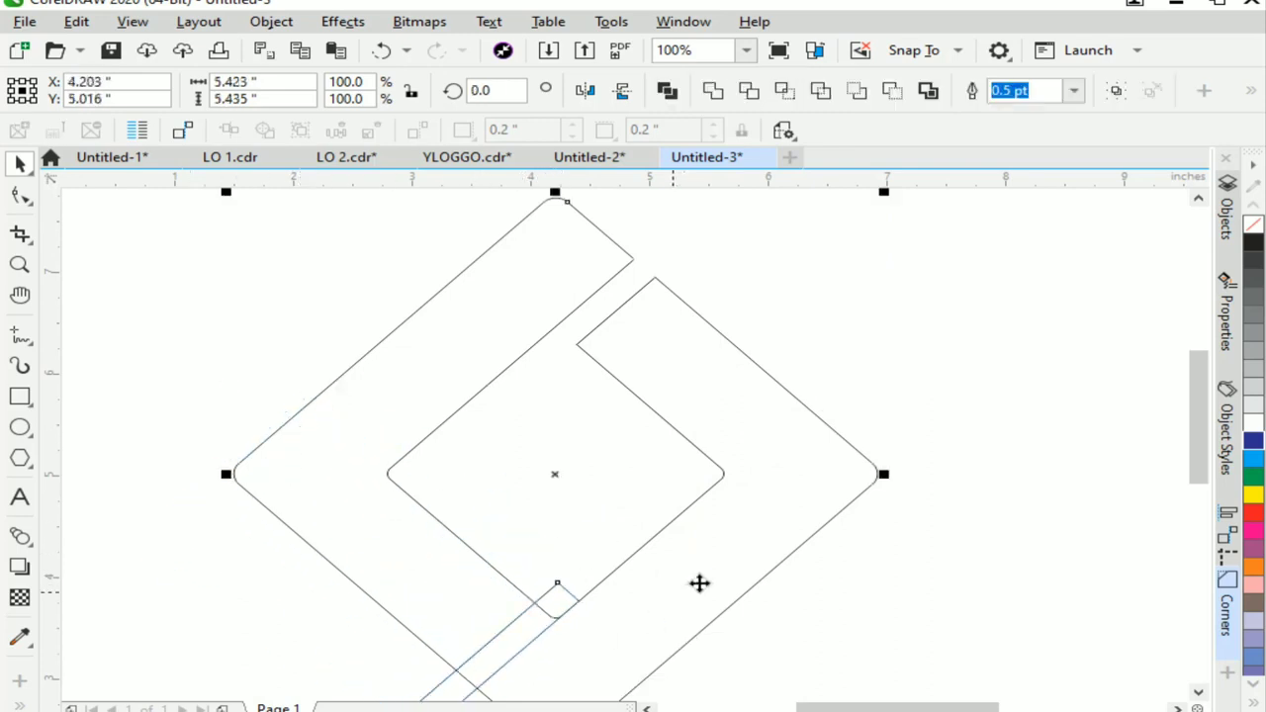
pyautogui.click(748, 91)
pyautogui.click(950, 387)
pyautogui.click(597, 594)
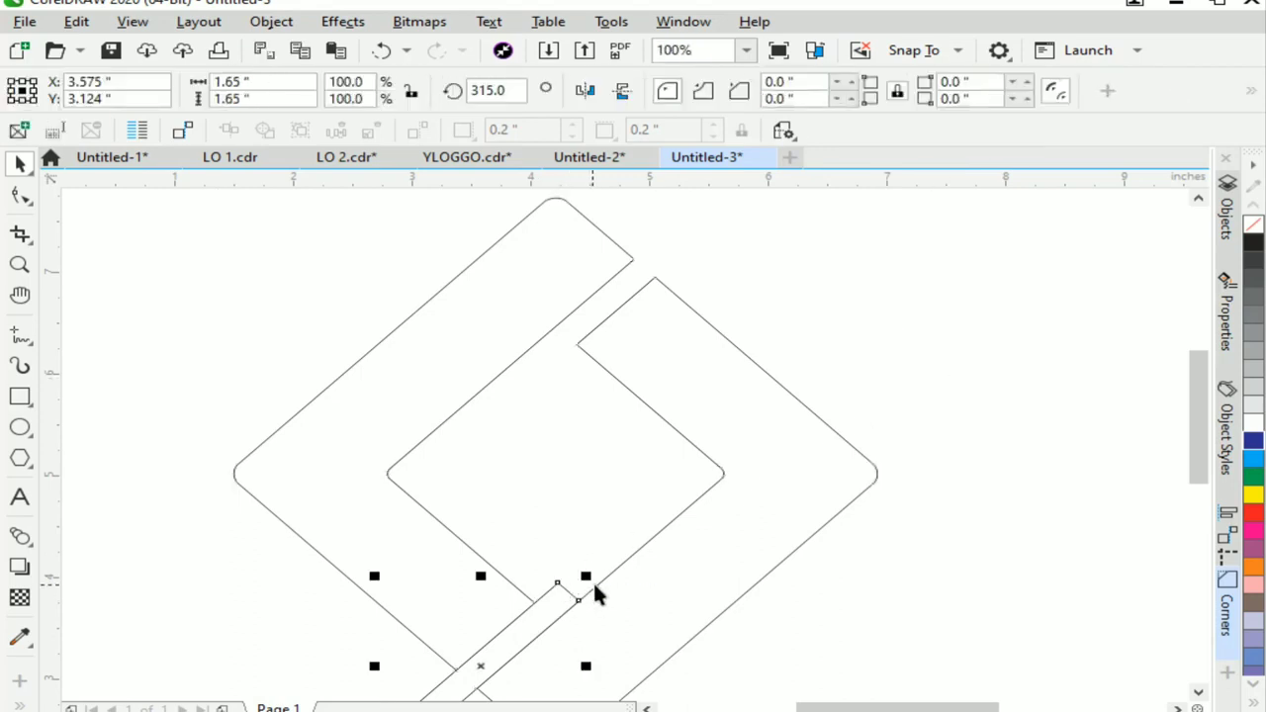
pyautogui.press('Delete')
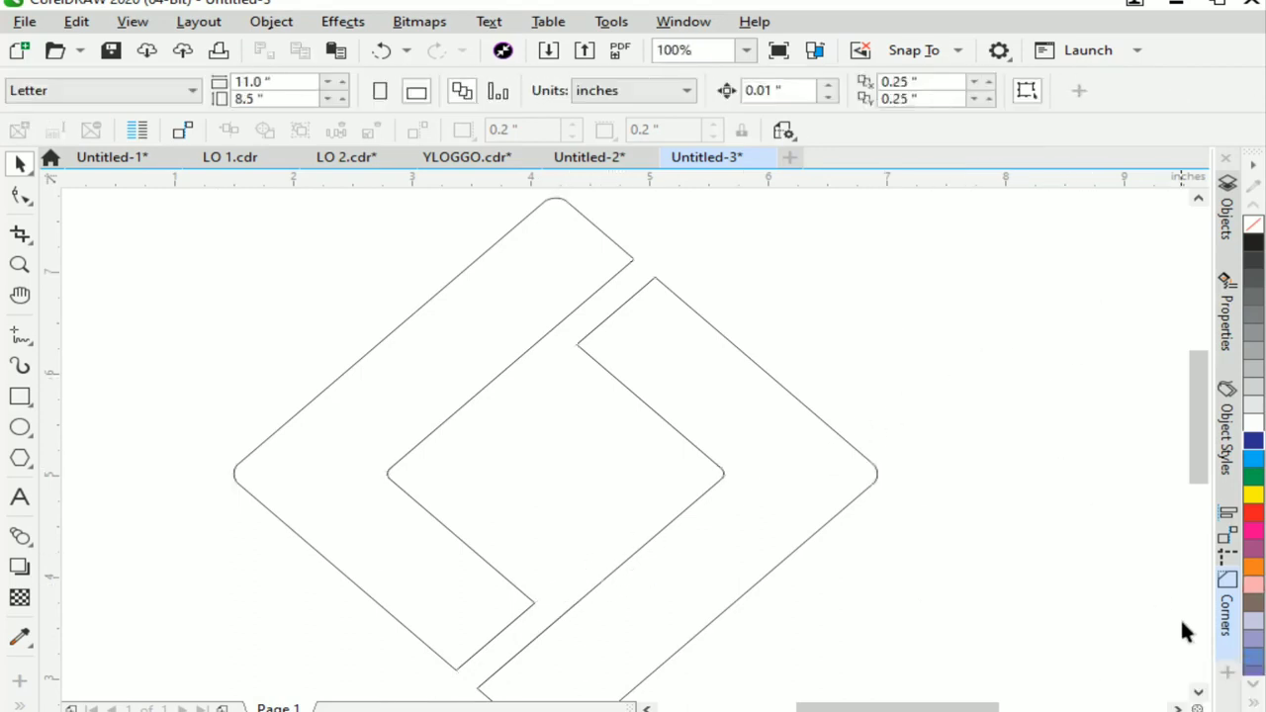
# Step: Draw a three-sided polygon about 1.218 by 1.055 inches in the empty area left of the page
pyautogui.click(1197, 692)
pyautogui.scroll(-1, 898, 321)
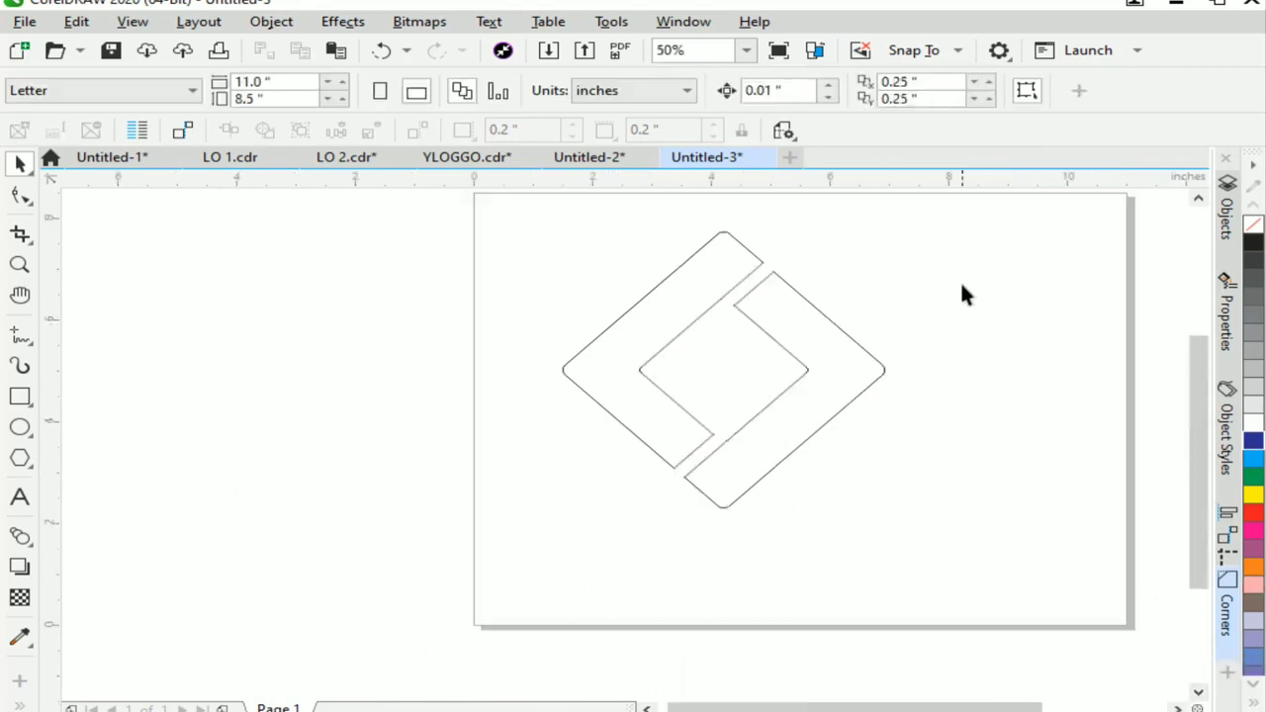
pyautogui.click(1197, 198)
pyautogui.click(19, 265)
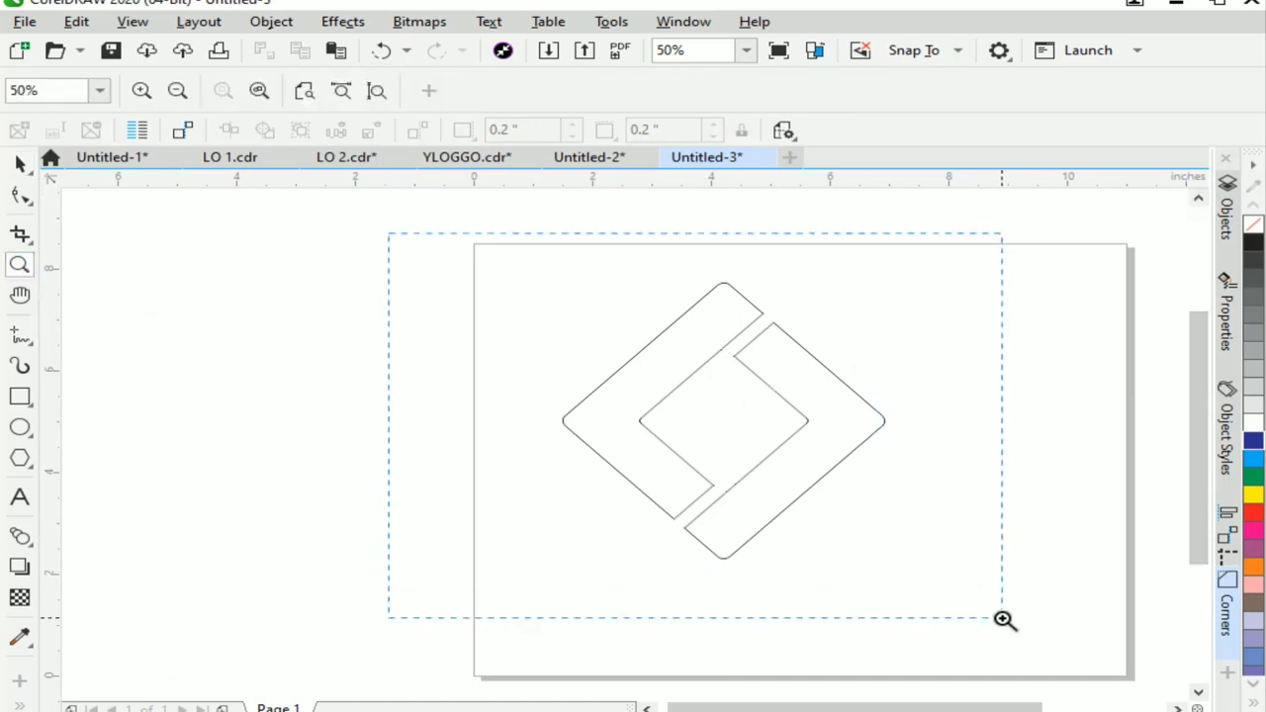
pyautogui.moveTo(1002, 618); pyautogui.dragTo(1002, 618)
pyautogui.click(20, 163)
pyautogui.hotkey('ctrl', 'a')
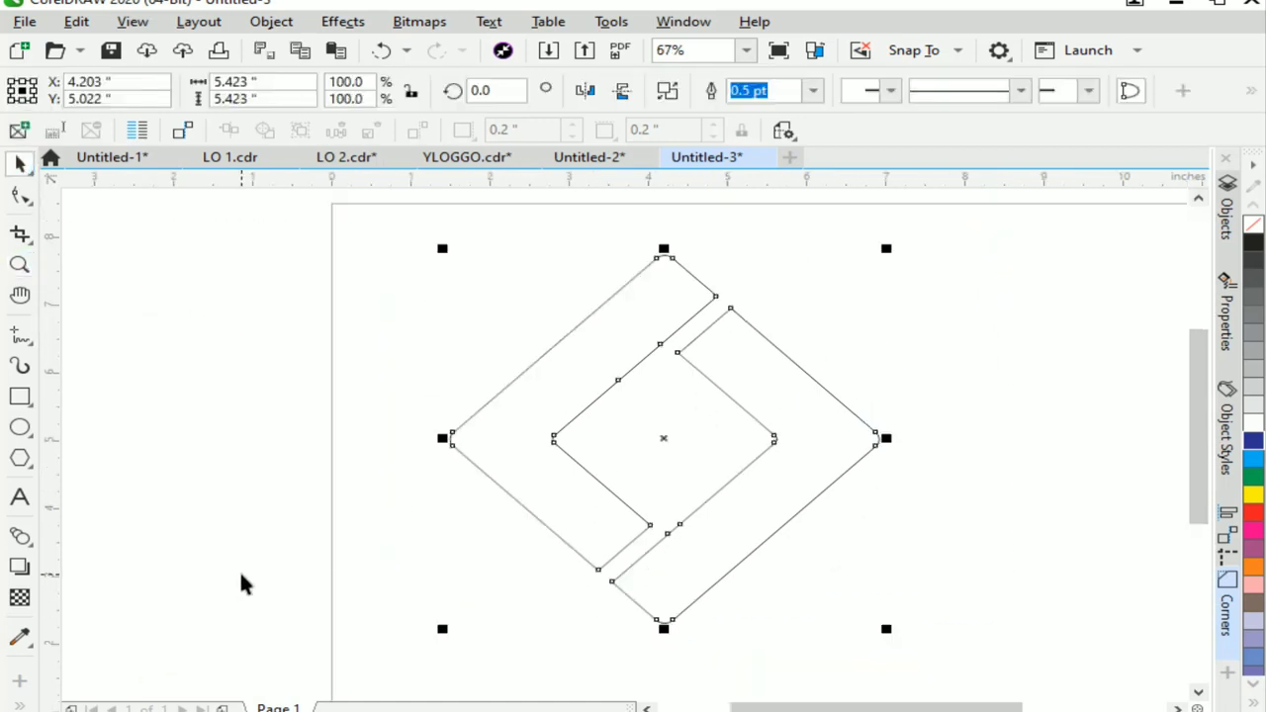
pyautogui.click(240, 584)
pyautogui.click(20, 396)
pyautogui.click(20, 458)
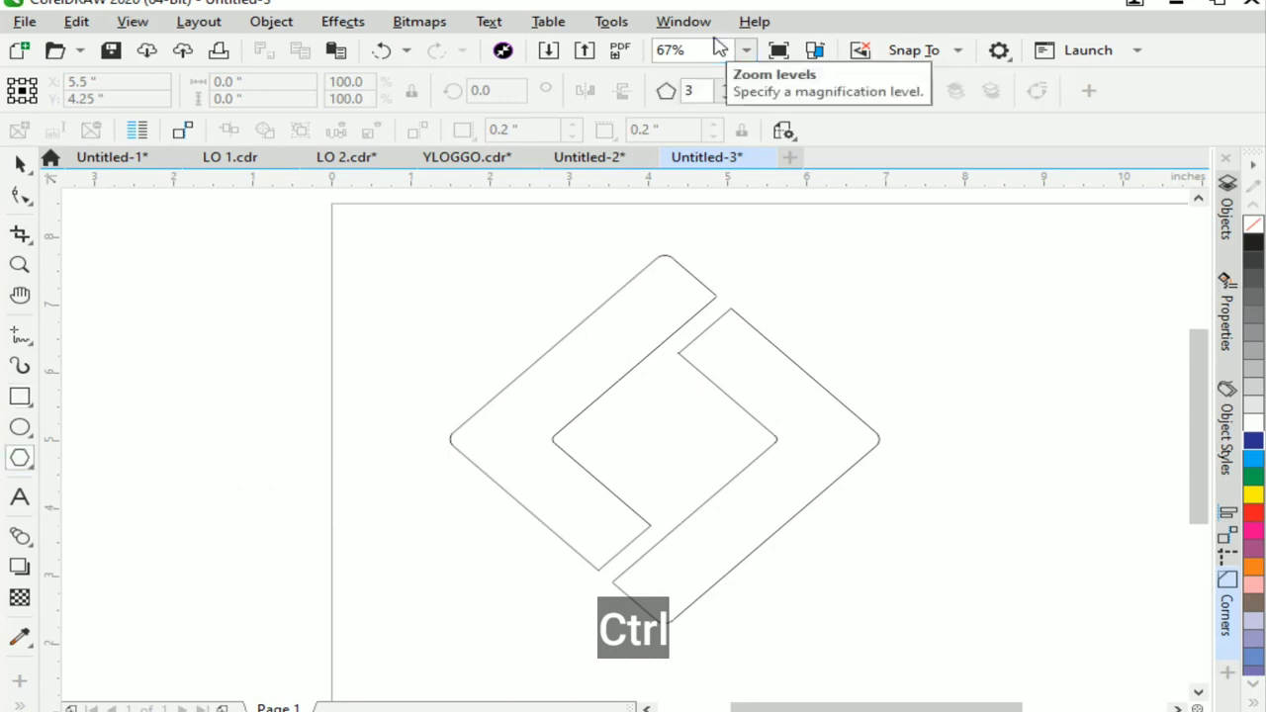
pyautogui.moveTo(157, 337); pyautogui.dragTo(198, 390)
pyautogui.press('space')
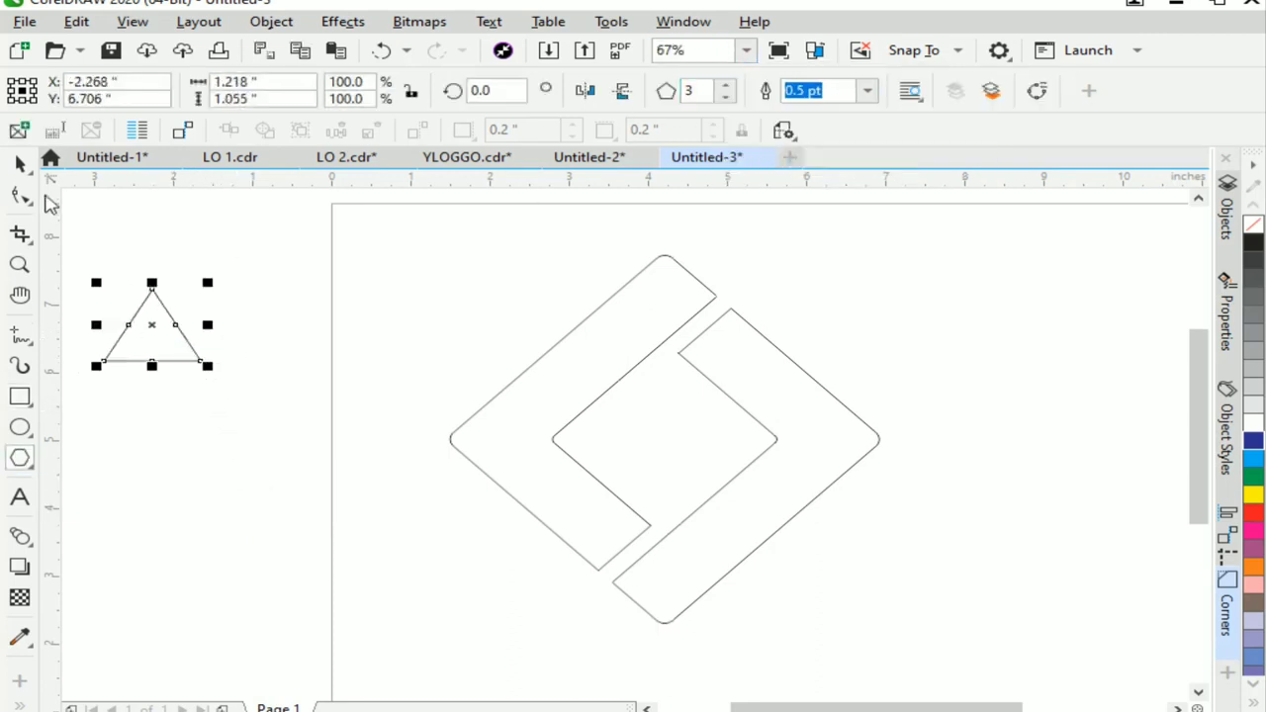
# Step: Rotate the triangle to 270° so it points right and move it into the centre of the diamond
pyautogui.click(162, 322)
pyautogui.moveTo(216, 279); pyautogui.dragTo(254, 413)
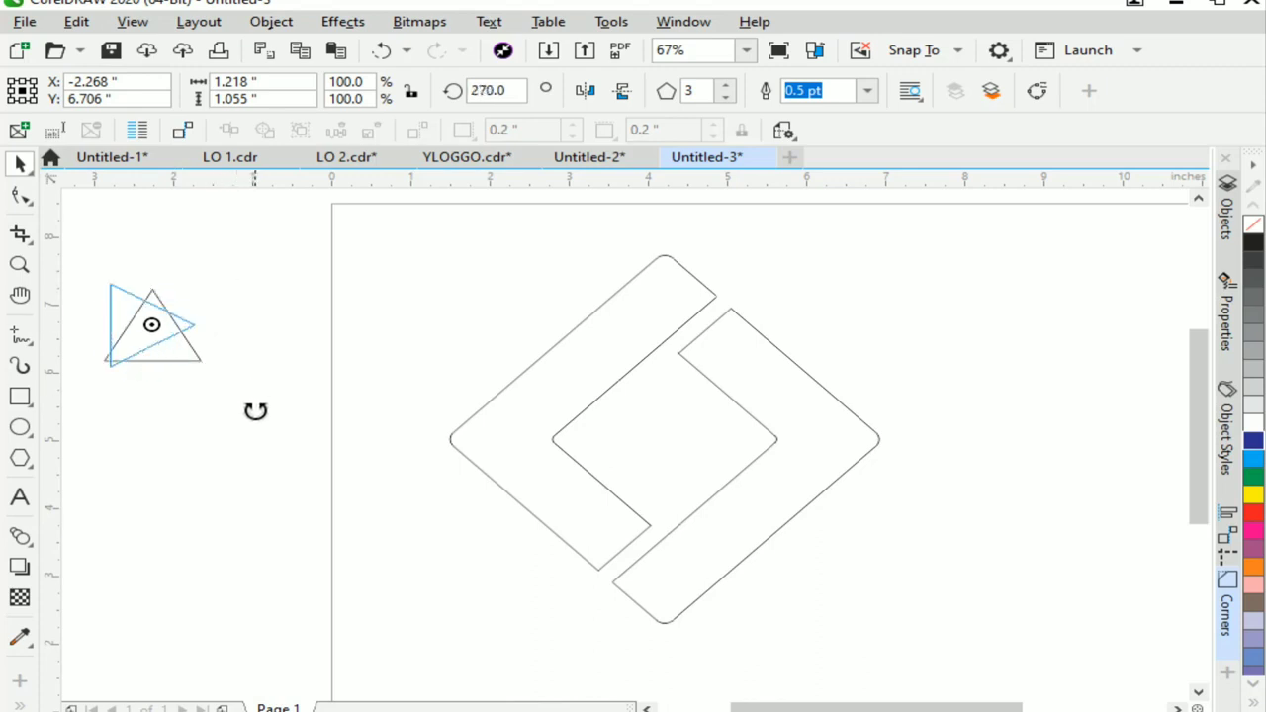
pyautogui.moveTo(140, 335); pyautogui.dragTo(671, 439)
pyautogui.click(273, 564)
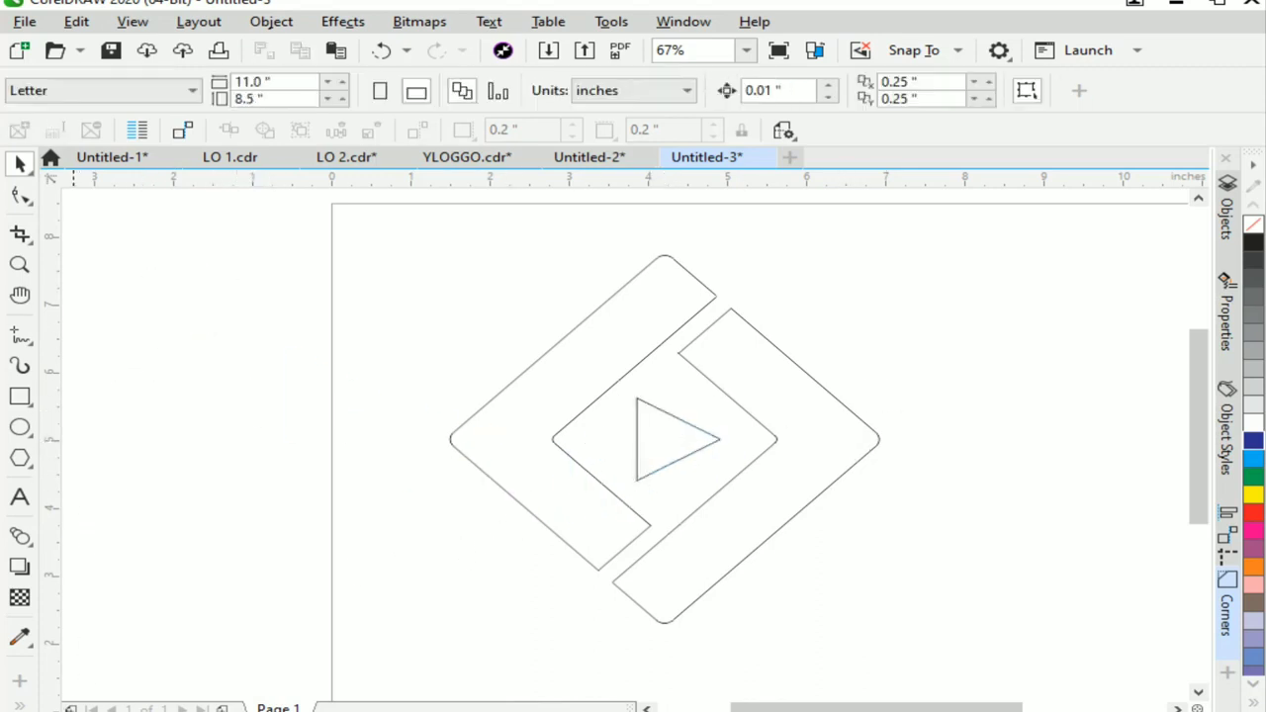
# Step: Fill the left and right pieces of the diamond with slate blue using Smart Fill
pyautogui.click(24, 604)
pyautogui.click(59, 623)
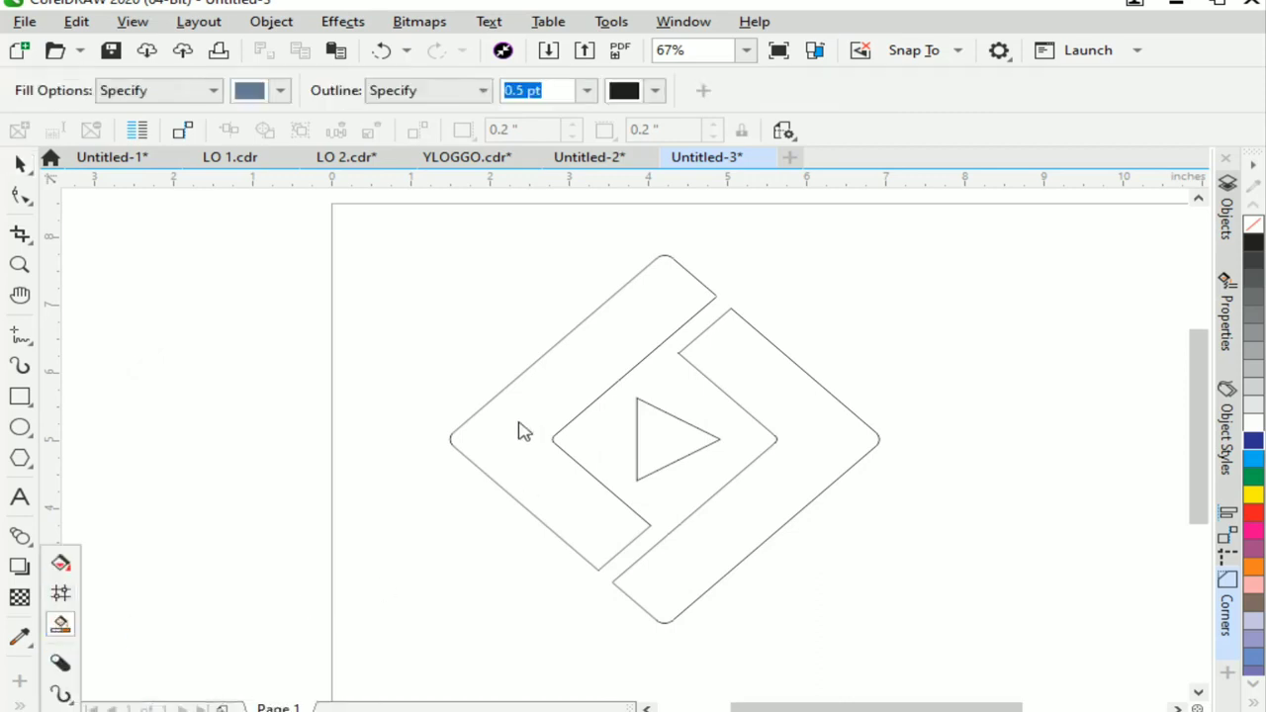
pyautogui.click(531, 409)
pyautogui.click(741, 494)
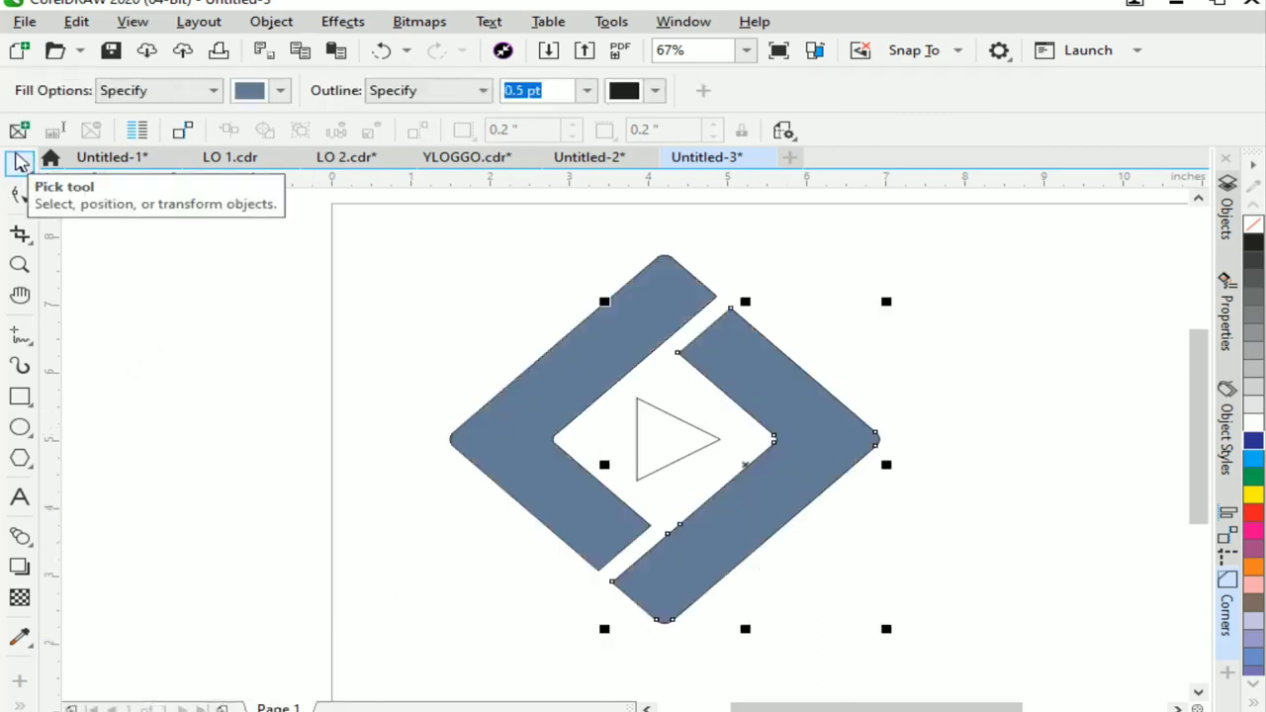
pyautogui.click(20, 164)
# Step: Apply a linear gradient to the left piece, running from red at its upper corner to yellow at its lower end
pyautogui.moveTo(752, 707); pyautogui.dragTo(767, 707)
pyautogui.click(24, 603)
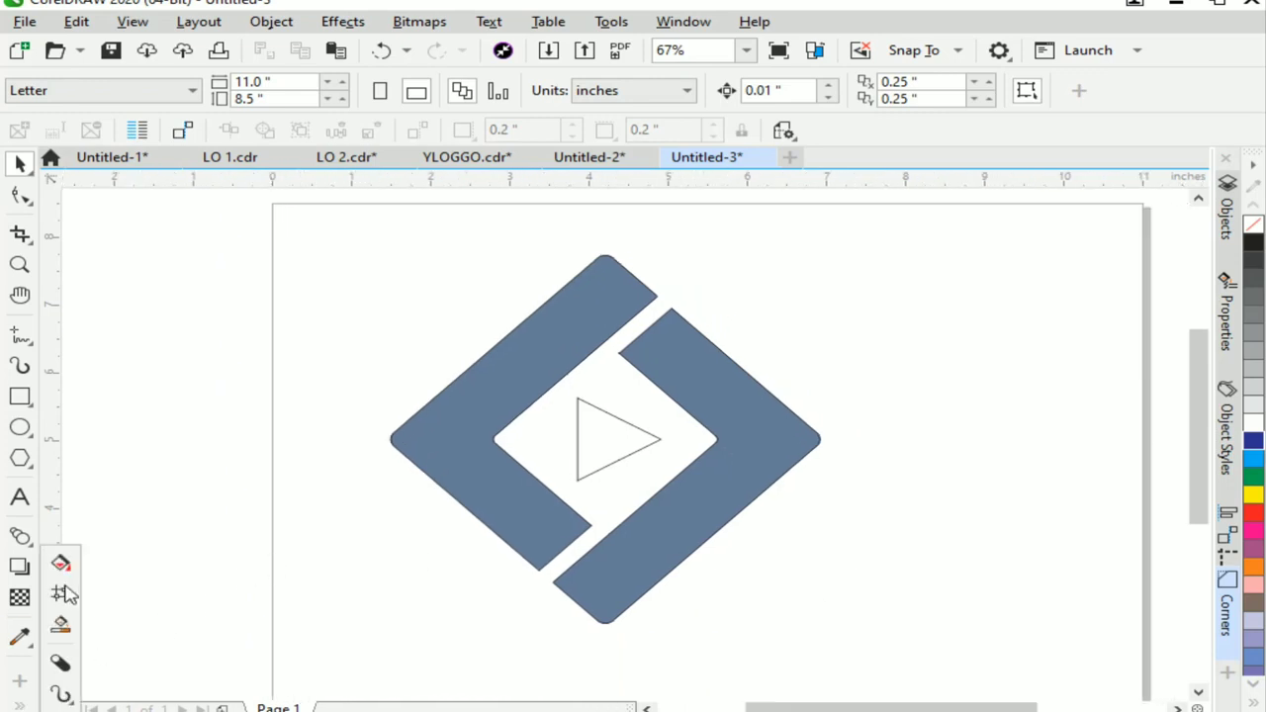
pyautogui.click(59, 625)
pyautogui.click(504, 478)
pyautogui.moveTo(596, 259); pyautogui.dragTo(538, 570)
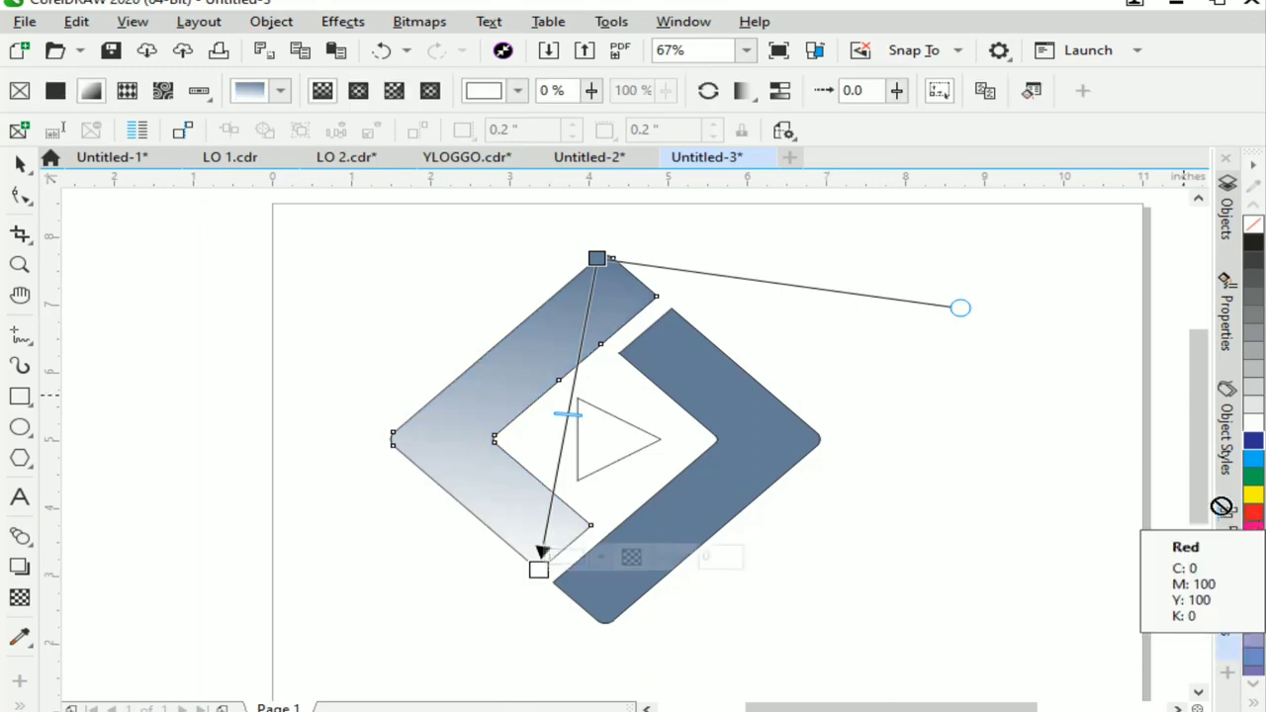
pyautogui.moveTo(1254, 508); pyautogui.dragTo(598, 260)
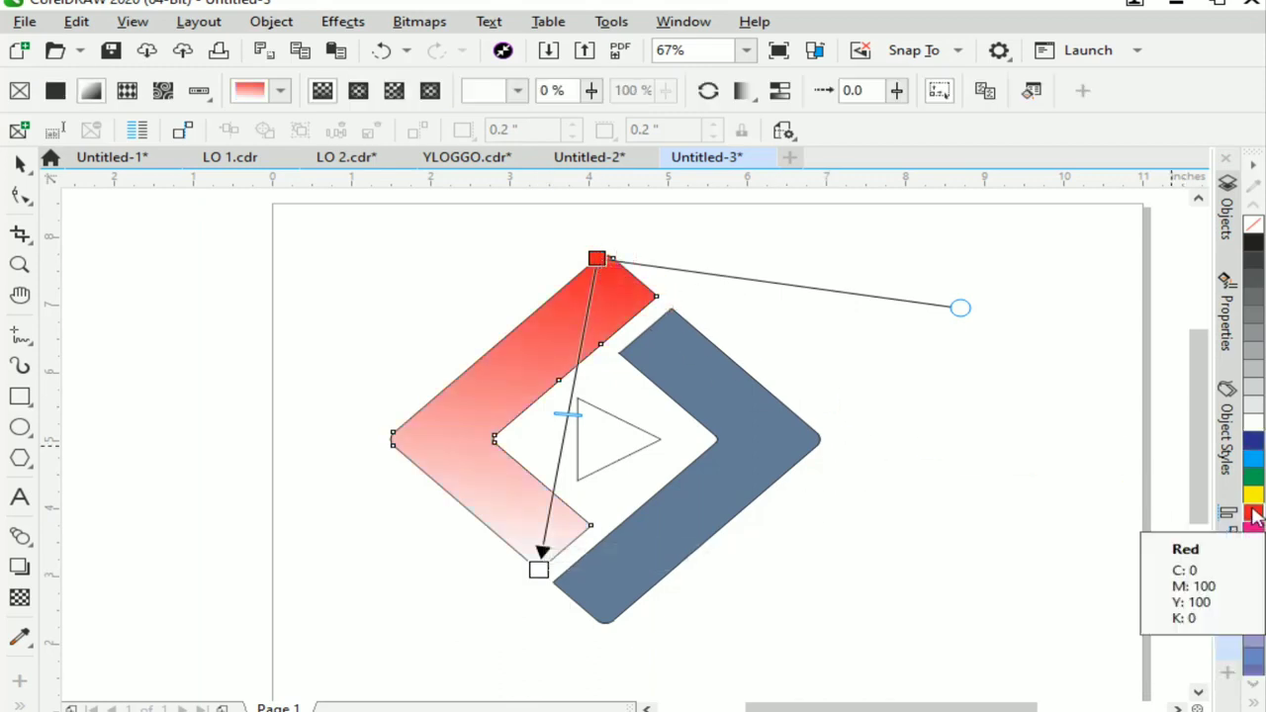
pyautogui.moveTo(1253, 493); pyautogui.dragTo(538, 569)
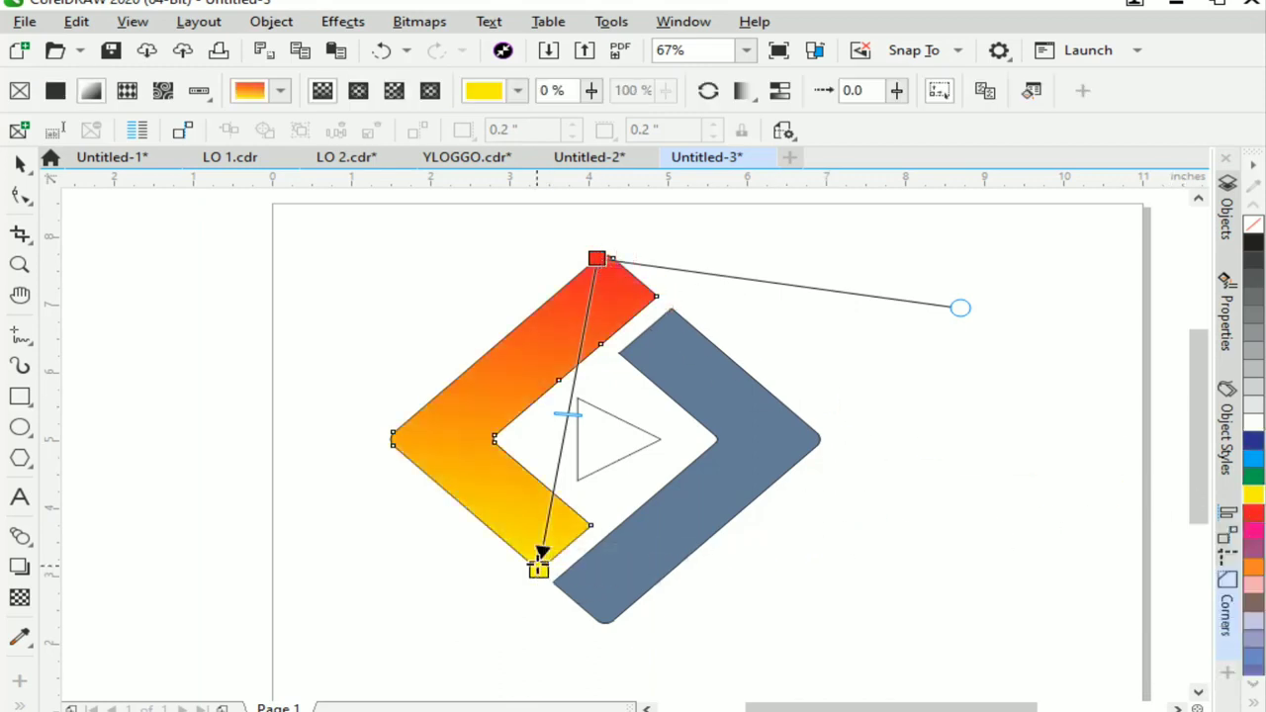
# Step: Apply a linear gradient to the right piece, running from black at its upper end to grey at its lower corner
pyautogui.click(719, 432)
pyautogui.moveTo(670, 310); pyautogui.dragTo(608, 633)
pyautogui.moveTo(1250, 244); pyautogui.dragTo(689, 311)
pyautogui.moveTo(1253, 351); pyautogui.dragTo(608, 634)
pyautogui.press('space')
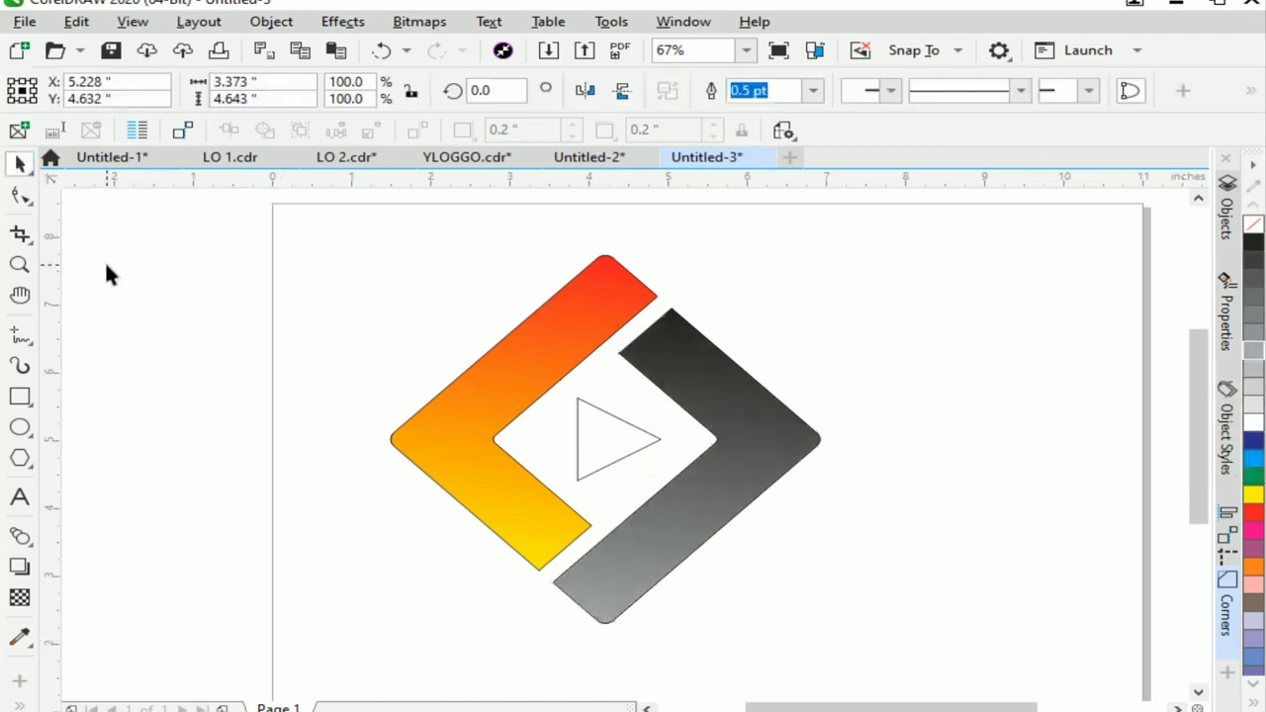
pyautogui.press('Escape')
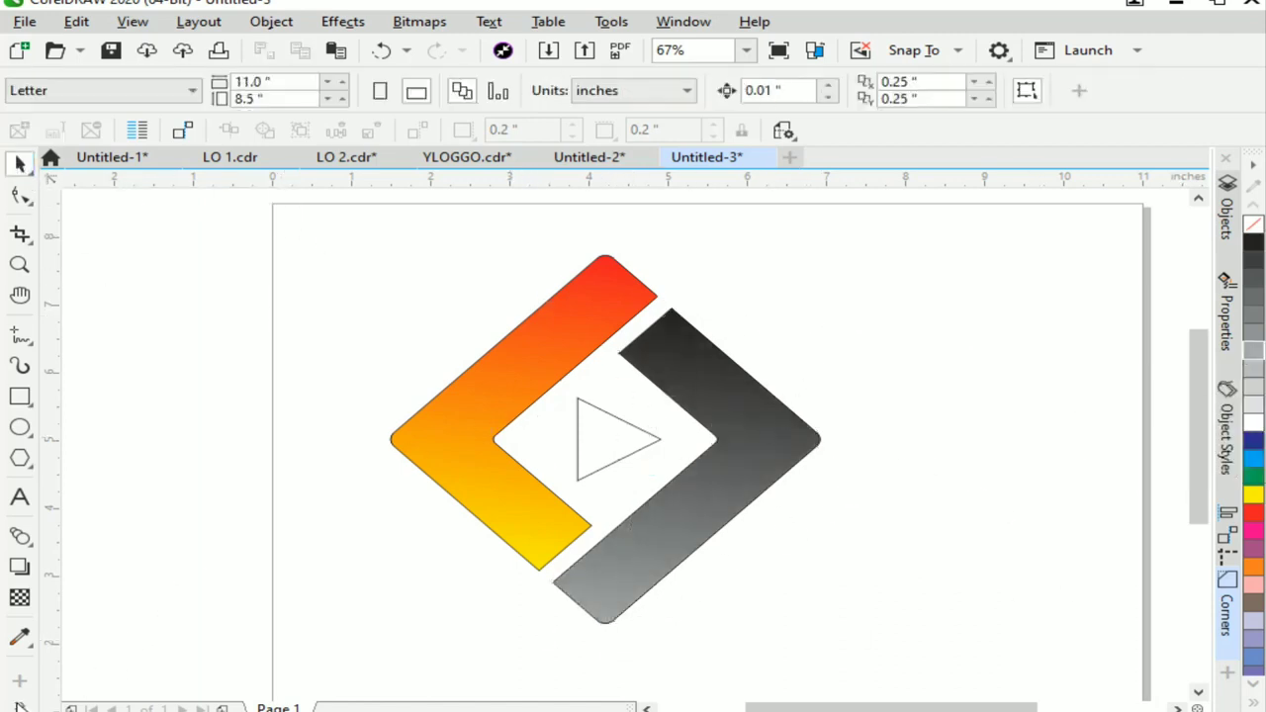
# Step: Copy the left piece's red-to-yellow gradient onto the central triangle with the Interactive Fill tool
pyautogui.click(19, 597)
pyautogui.click(60, 563)
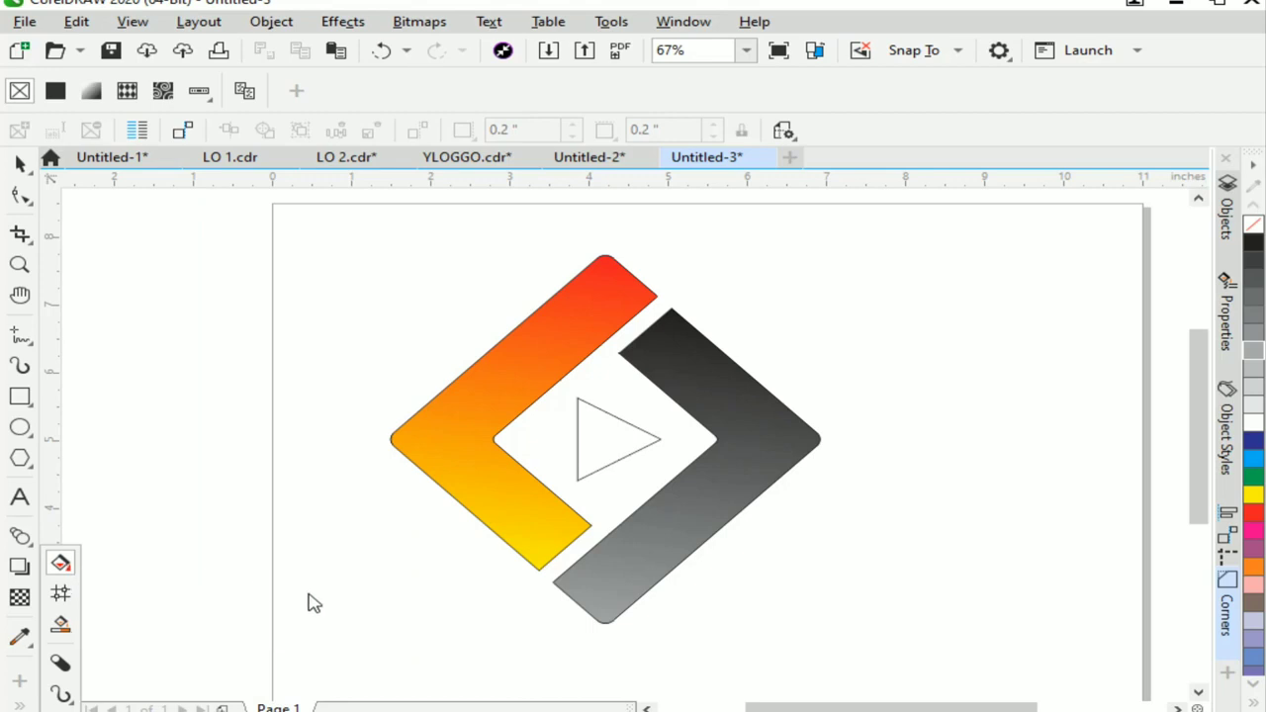
pyautogui.click(495, 409)
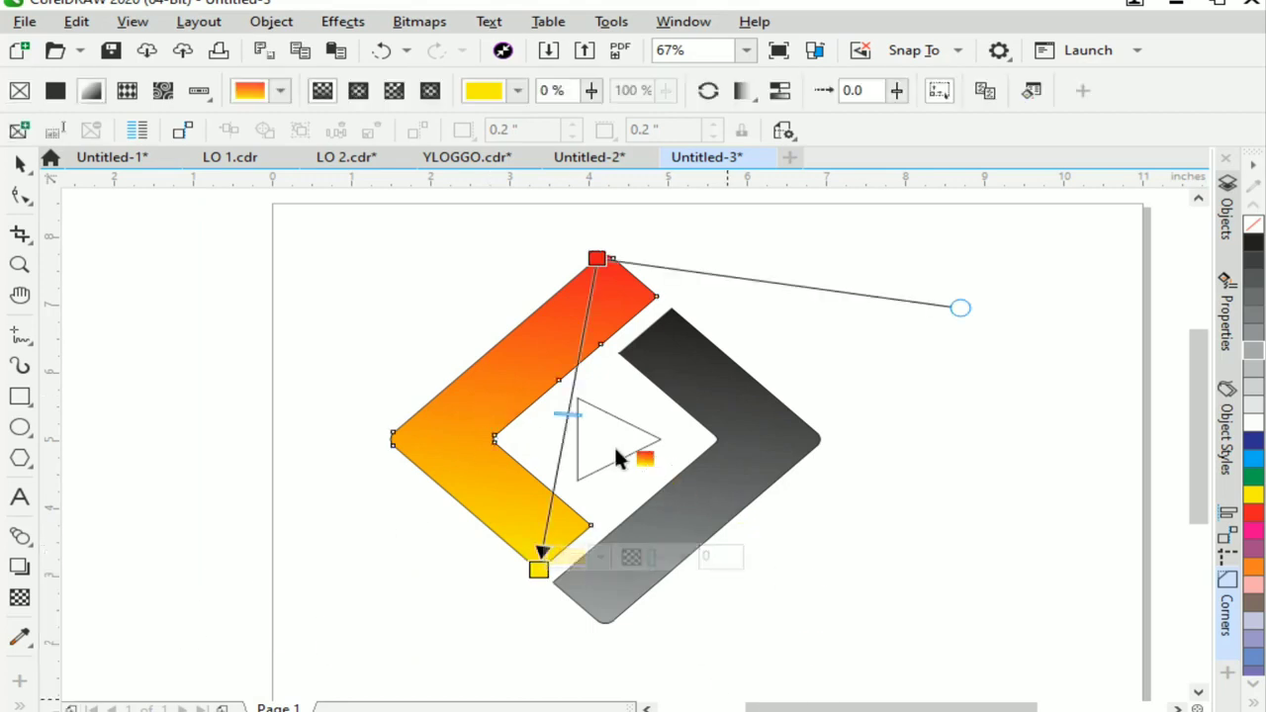
pyautogui.moveTo(615, 457); pyautogui.dragTo(613, 453)
pyautogui.click(18, 166)
pyautogui.click(668, 425)
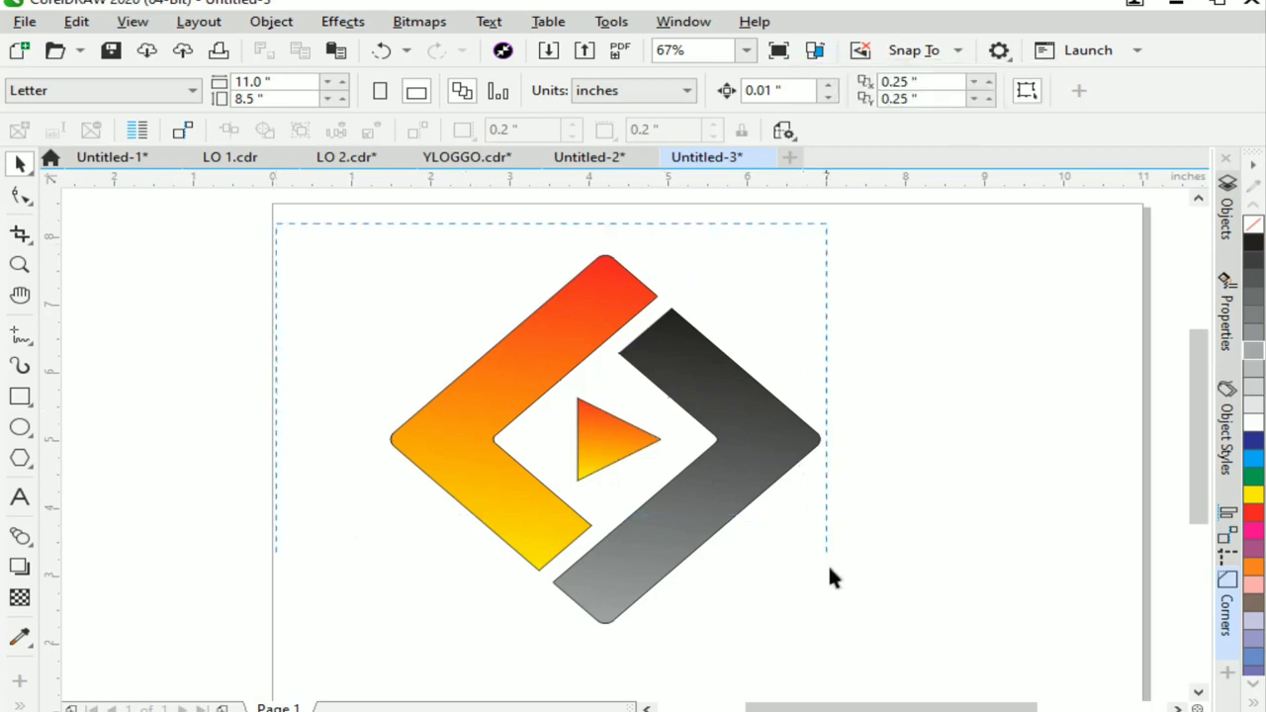
# Step: Remove the outlines from all the logo shapes
pyautogui.moveTo(901, 660); pyautogui.dragTo(902, 661)
pyautogui.rightClick(1253, 228)
pyautogui.click(1056, 382)
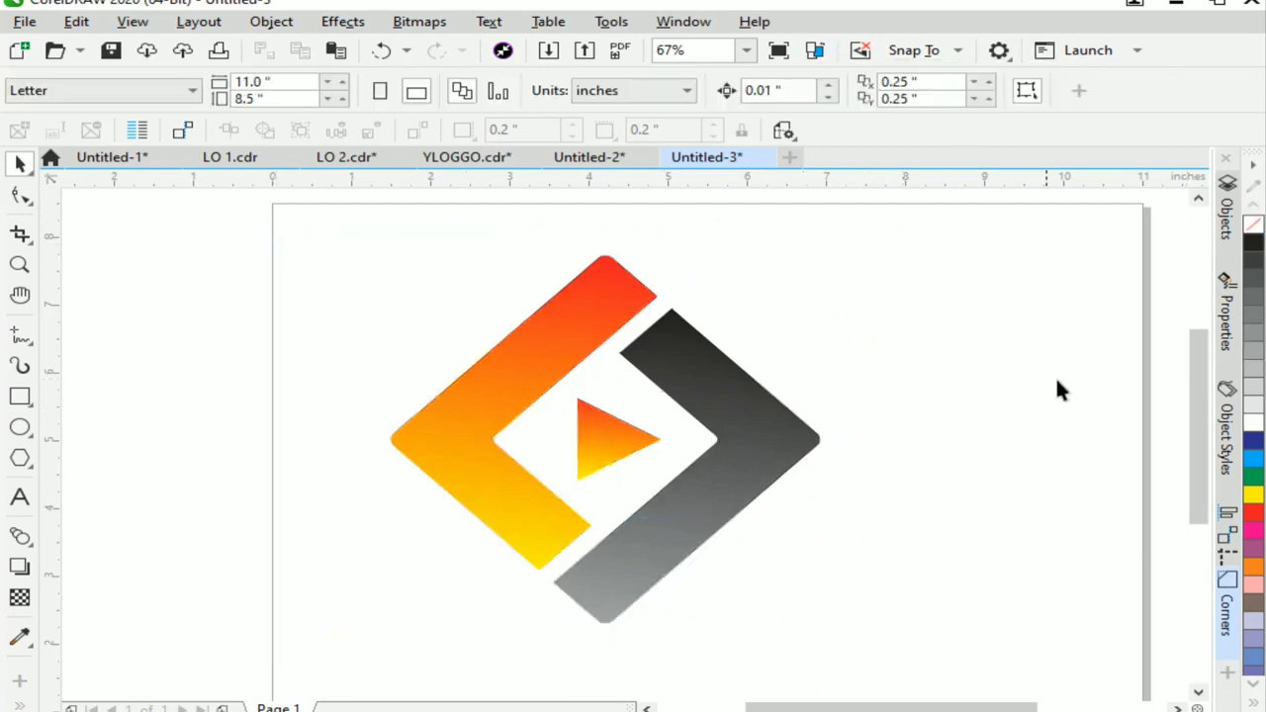
# Step: Draw a rectangle about 9.578 by 4.062 inches over the upper half of the logo and convert it to curves
pyautogui.click(21, 396)
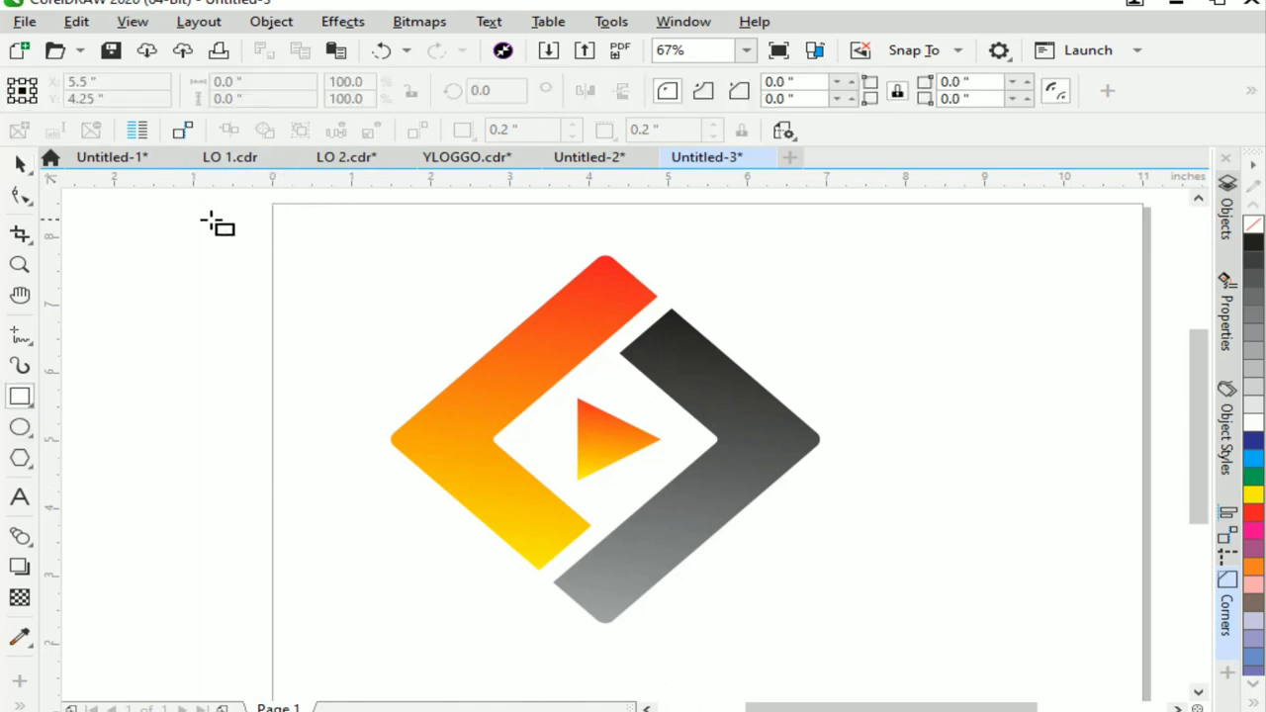
pyautogui.moveTo(196, 196); pyautogui.dragTo(955, 474)
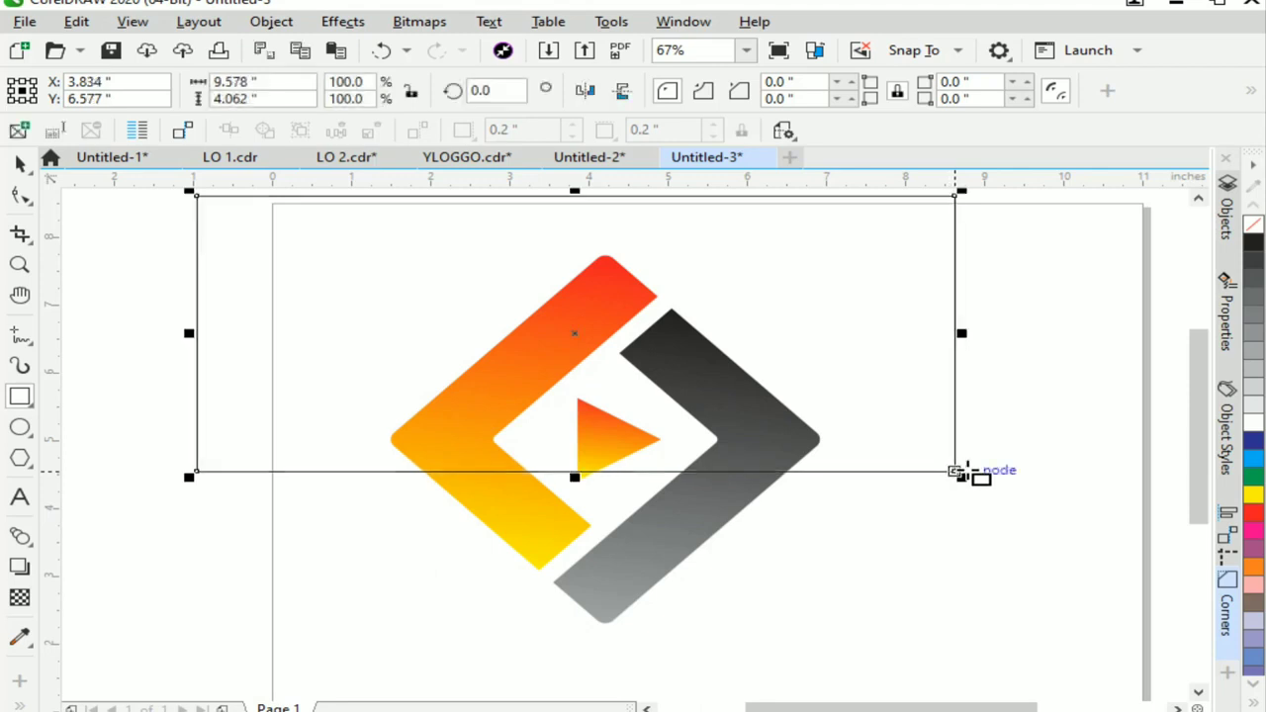
pyautogui.click(18, 165)
pyautogui.rightClick(358, 311)
pyautogui.click(425, 173)
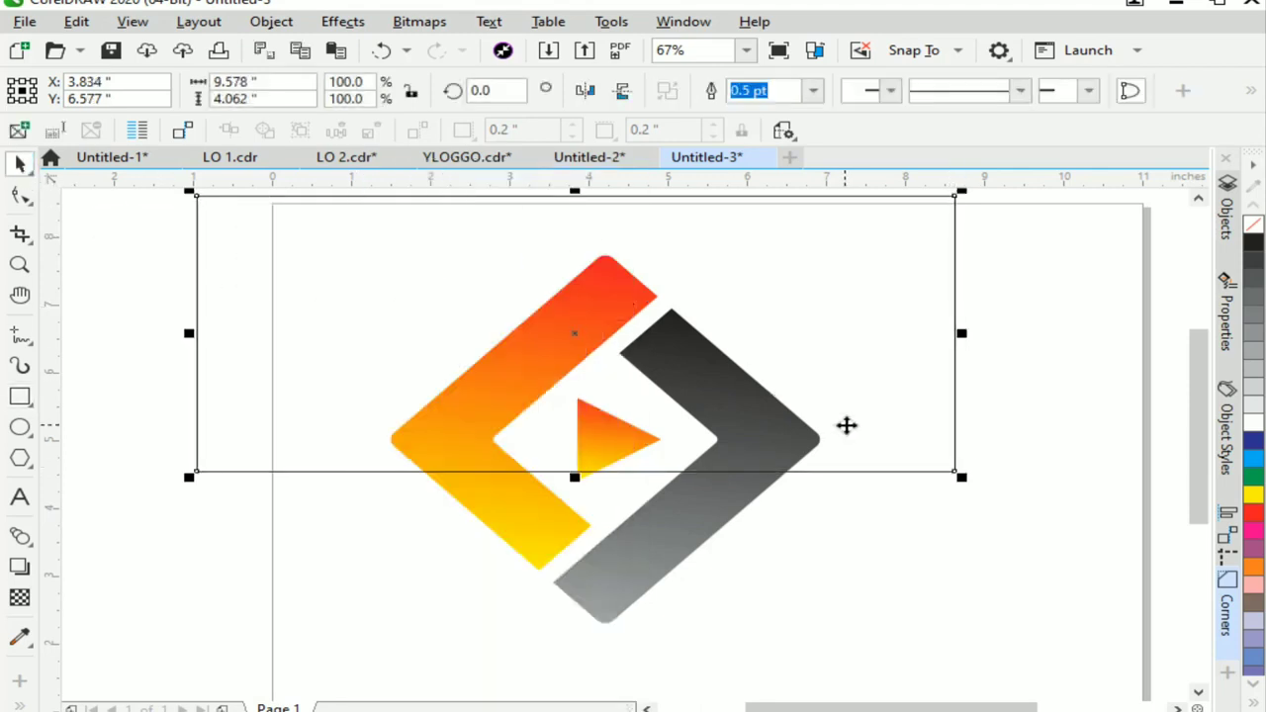
# Step: Convert the rectangle's lower edge to a curve and bend it upward into a shallow arc across the logo's middle
pyautogui.press('F10')
pyautogui.click(655, 472)
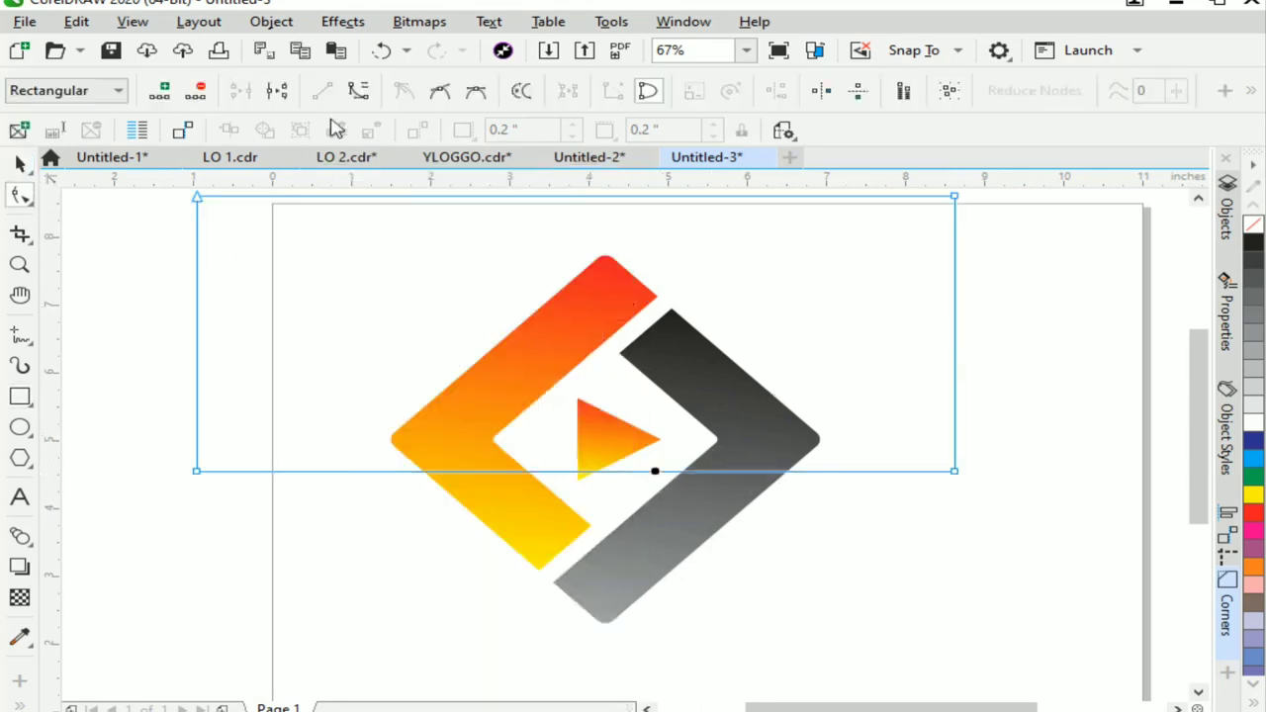
pyautogui.click(358, 92)
pyautogui.moveTo(632, 471); pyautogui.dragTo(633, 440)
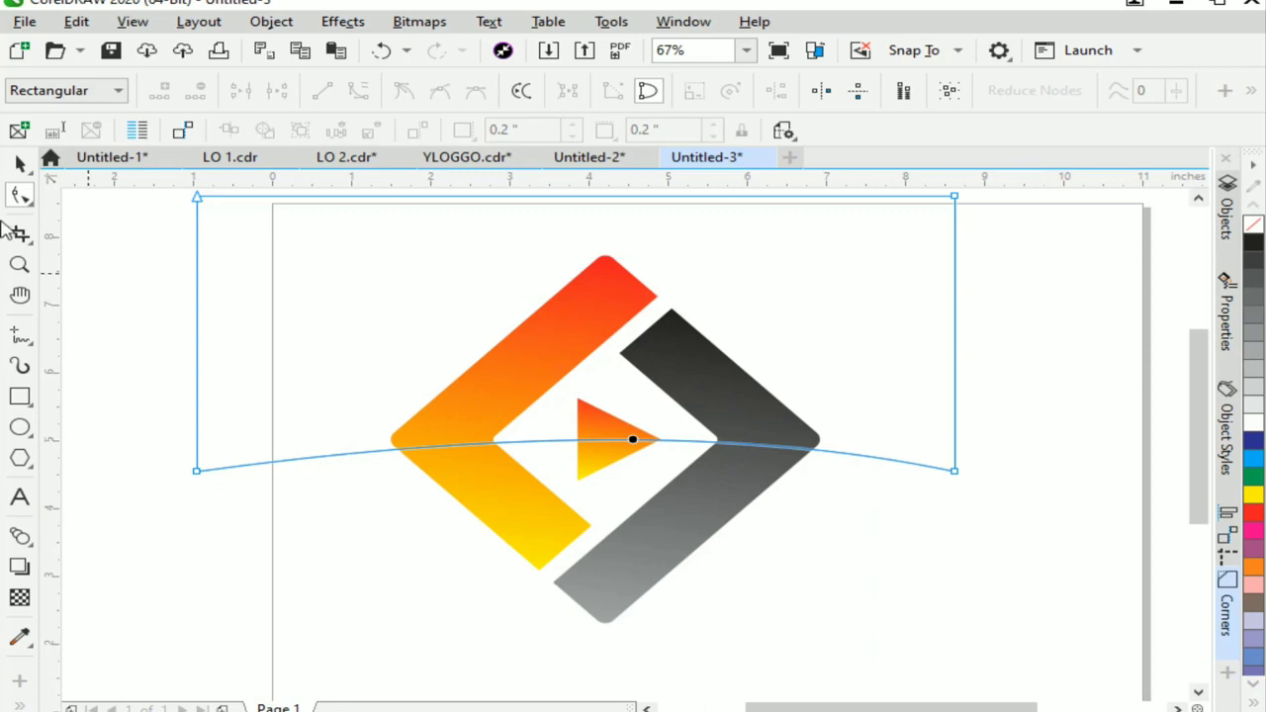
# Step: Fill the curved shape over the logo's upper half with white and remove its outline
pyautogui.click(20, 163)
pyautogui.click(791, 599)
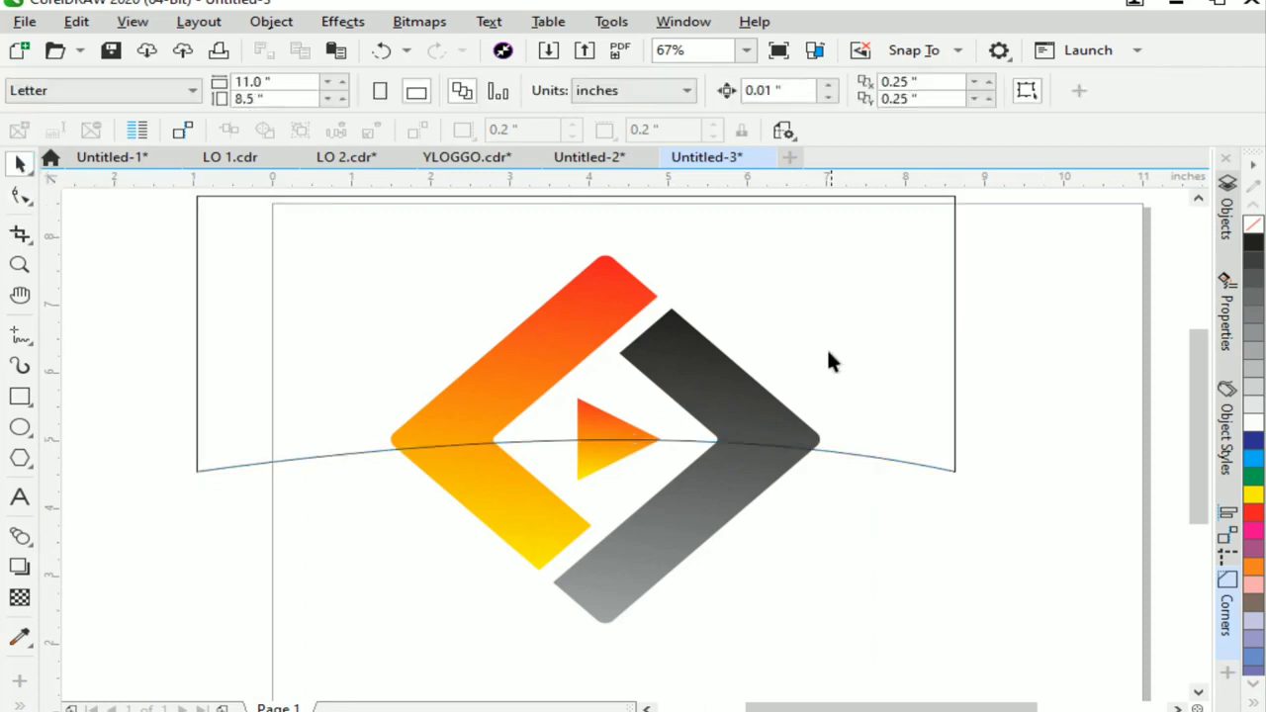
pyautogui.click(864, 287)
pyautogui.click(1253, 424)
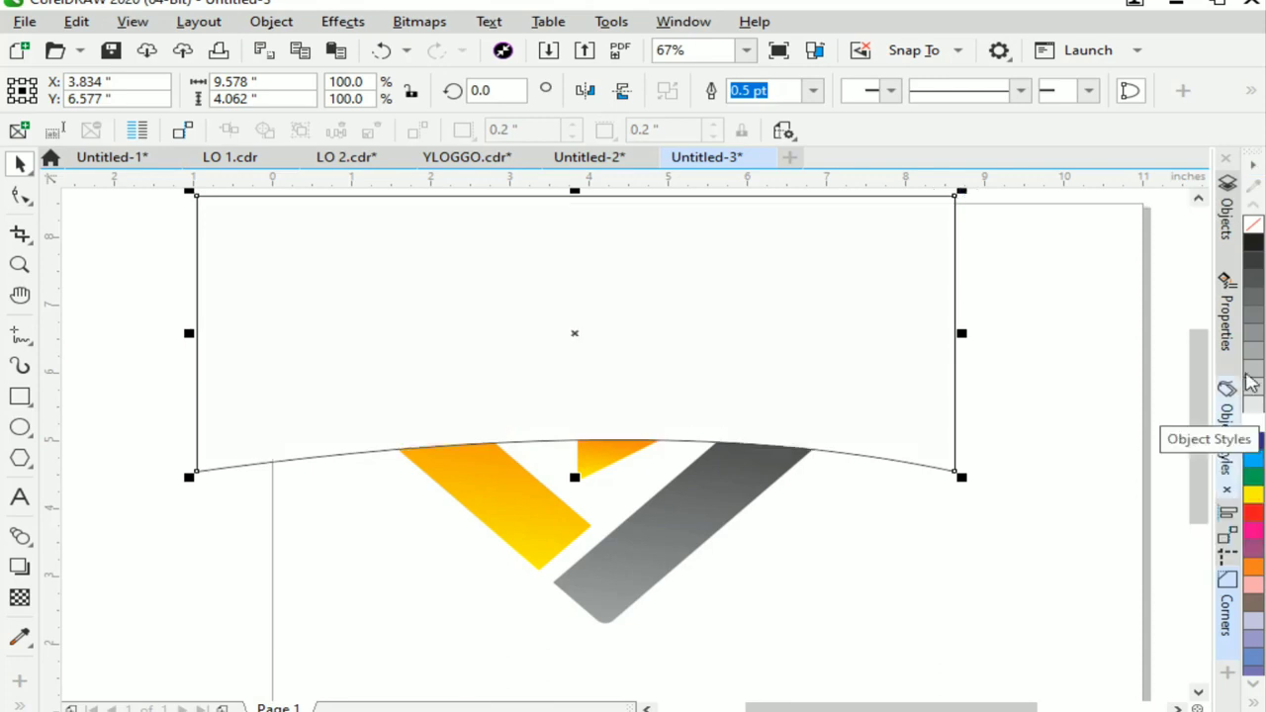
pyautogui.rightClick(1252, 227)
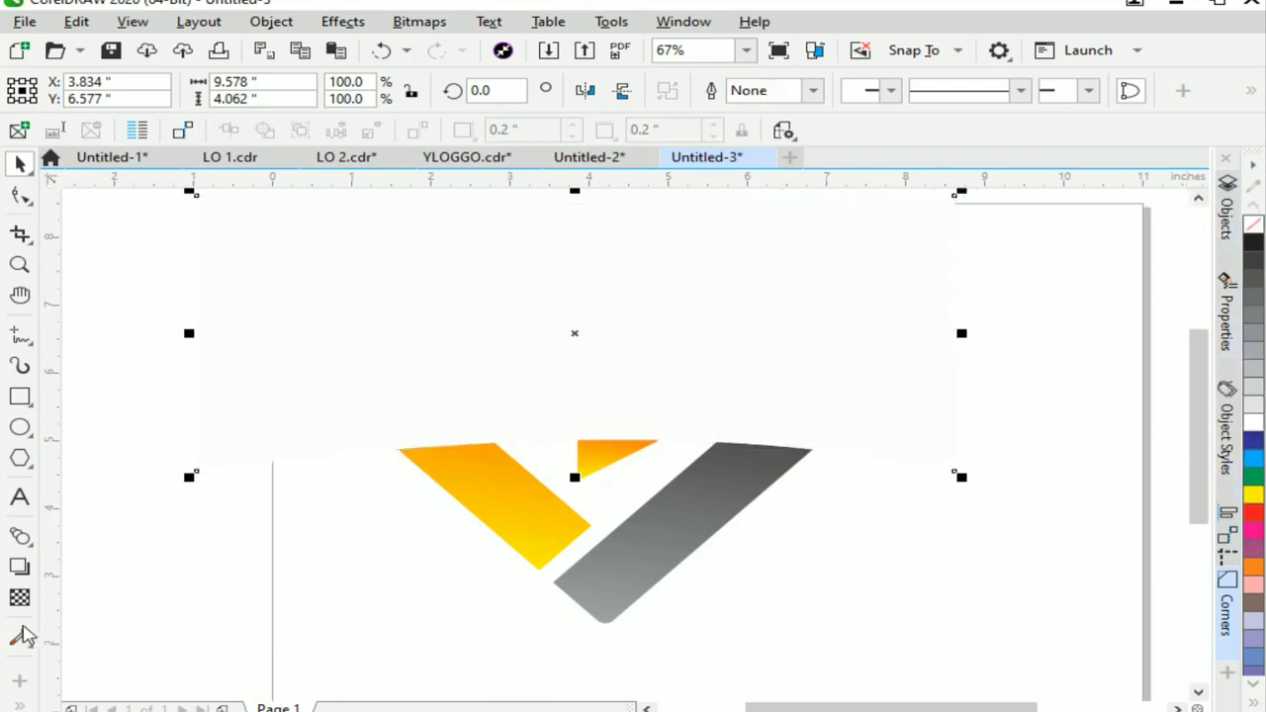
# Step: Apply a vertical linear transparency to the white overlay, adding a 12% node near the logo's upper tip
pyautogui.click(20, 598)
pyautogui.moveTo(584, 243)
pyautogui.mouseDown()
pyautogui.moveTo(597, 534)
pyautogui.moveTo(589, 524)
pyautogui.moveTo(679, 263)
pyautogui.moveTo(793, 310)
pyautogui.moveTo(517, 268)
pyautogui.moveTo(590, 246)
pyautogui.moveTo(592, 227)
pyautogui.mouseUp()
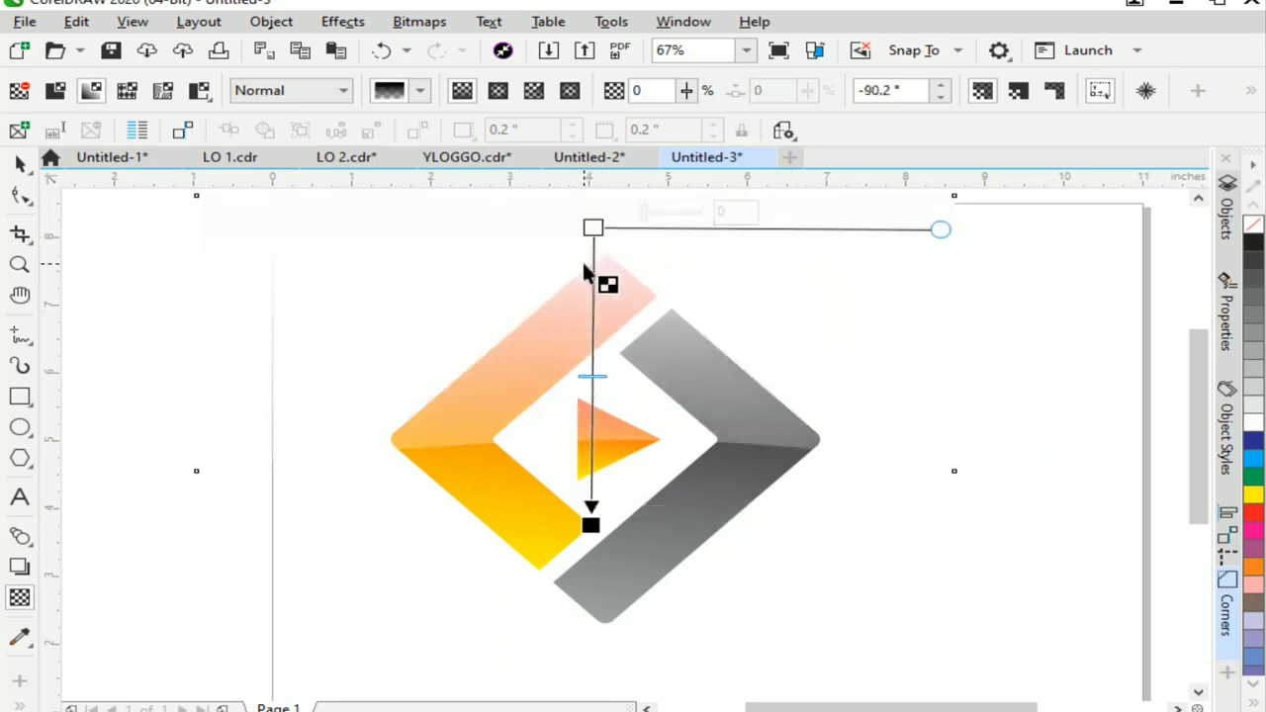
pyautogui.click(594, 262)
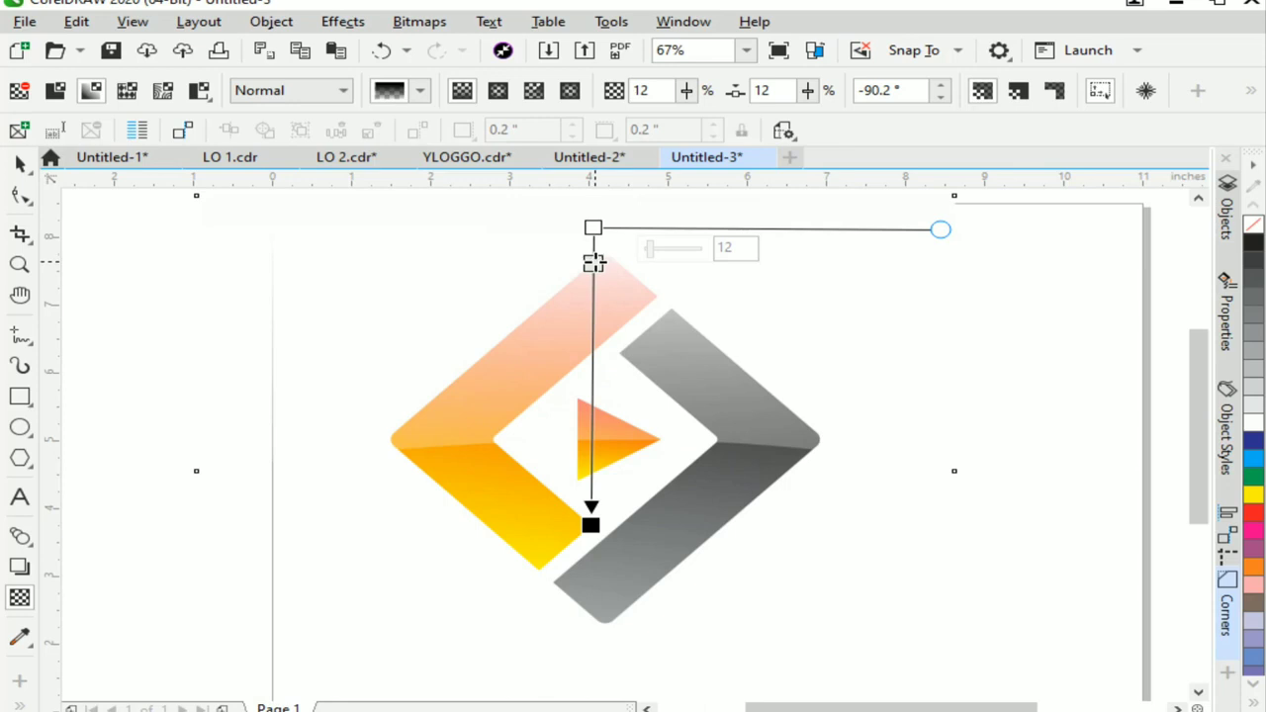
pyautogui.moveTo(593, 269); pyautogui.dragTo(598, 327)
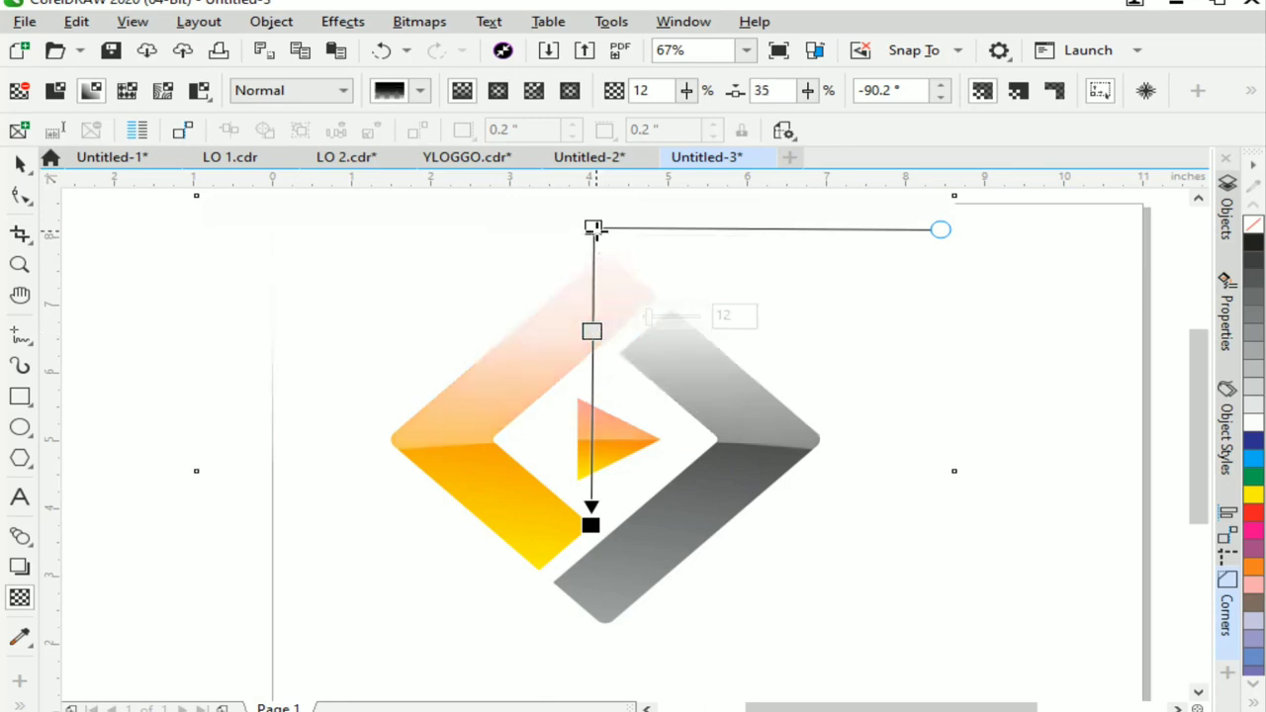
pyautogui.moveTo(593, 227)
pyautogui.mouseDown()
pyautogui.moveTo(593, 285)
pyautogui.moveTo(594, 218)
pyautogui.mouseUp()
pyautogui.moveTo(591, 327); pyautogui.dragTo(603, 272)
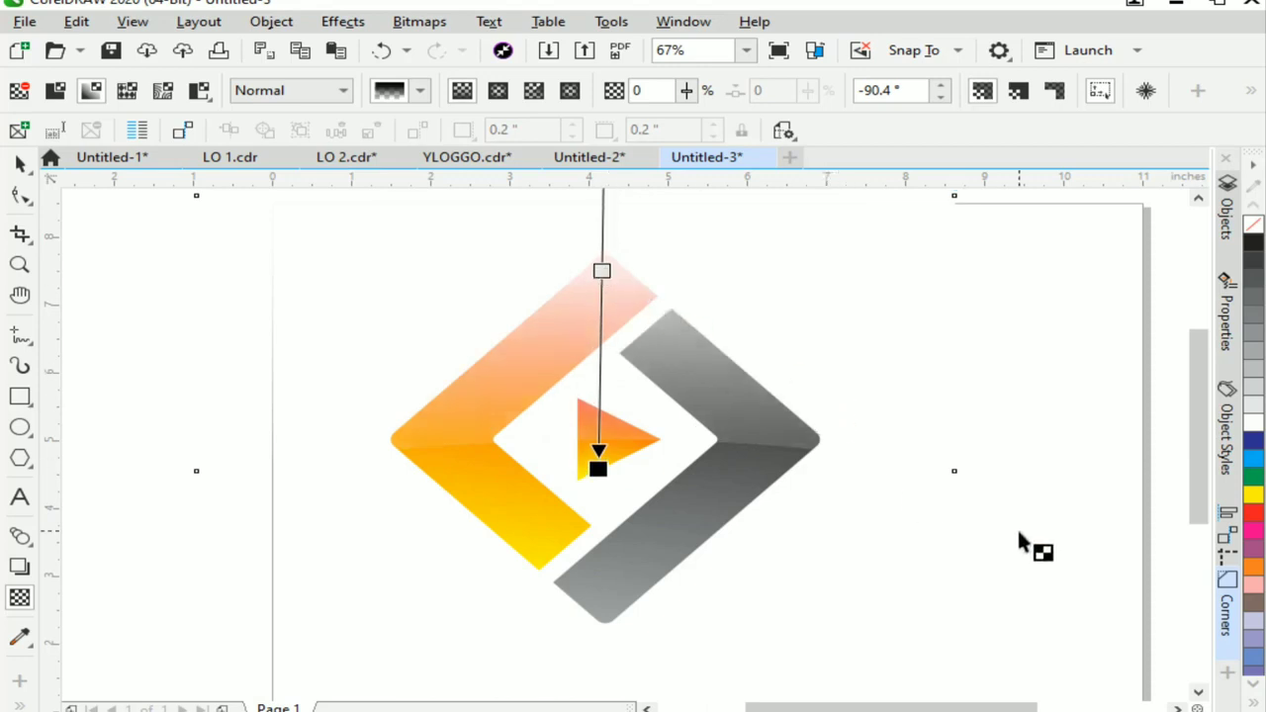
pyautogui.click(22, 166)
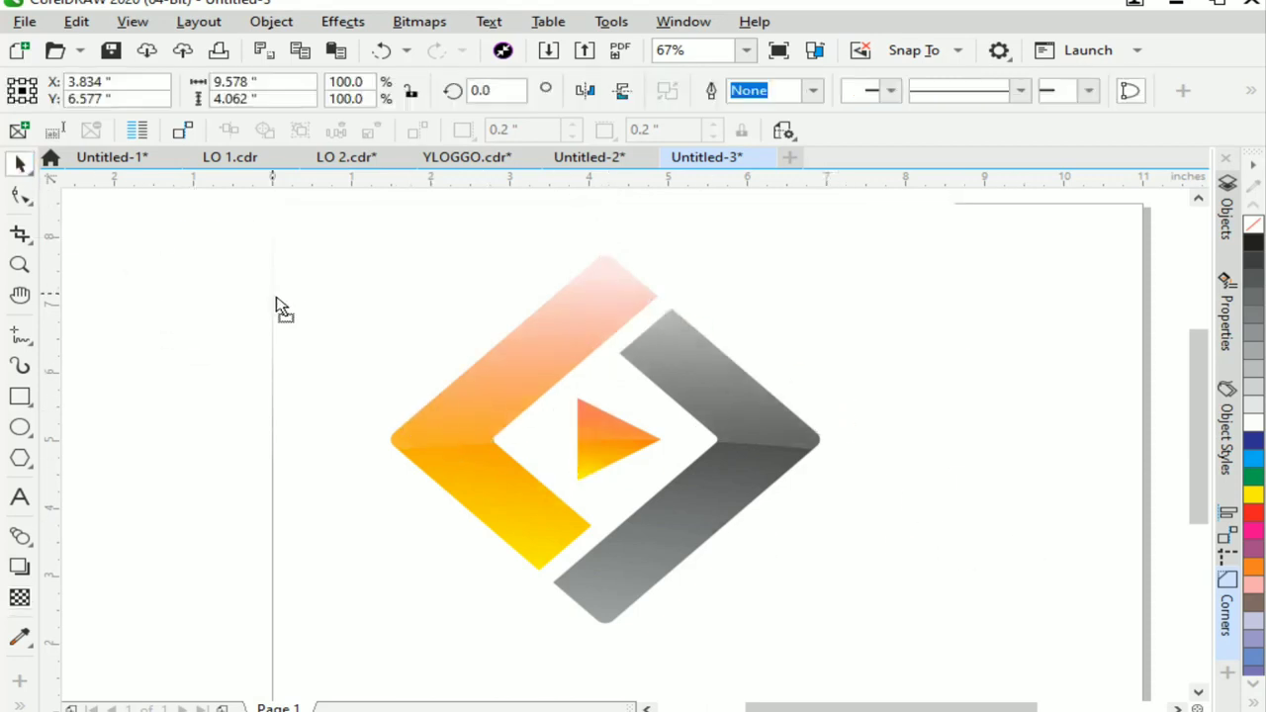
pyautogui.click(1035, 361)
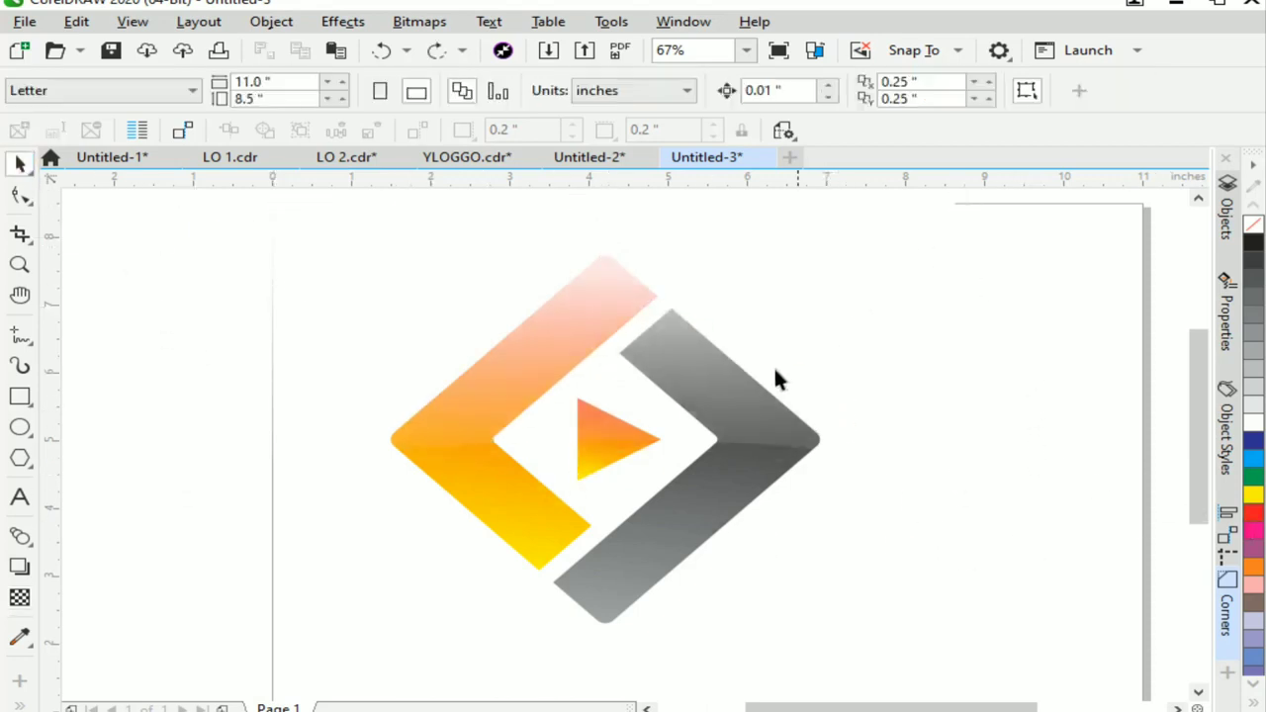
# Step: Copy and paste the transparent overlay in place, and PowerClip one overlay inside the dark grey right piece
pyautogui.click(752, 396)
pyautogui.click(76, 21)
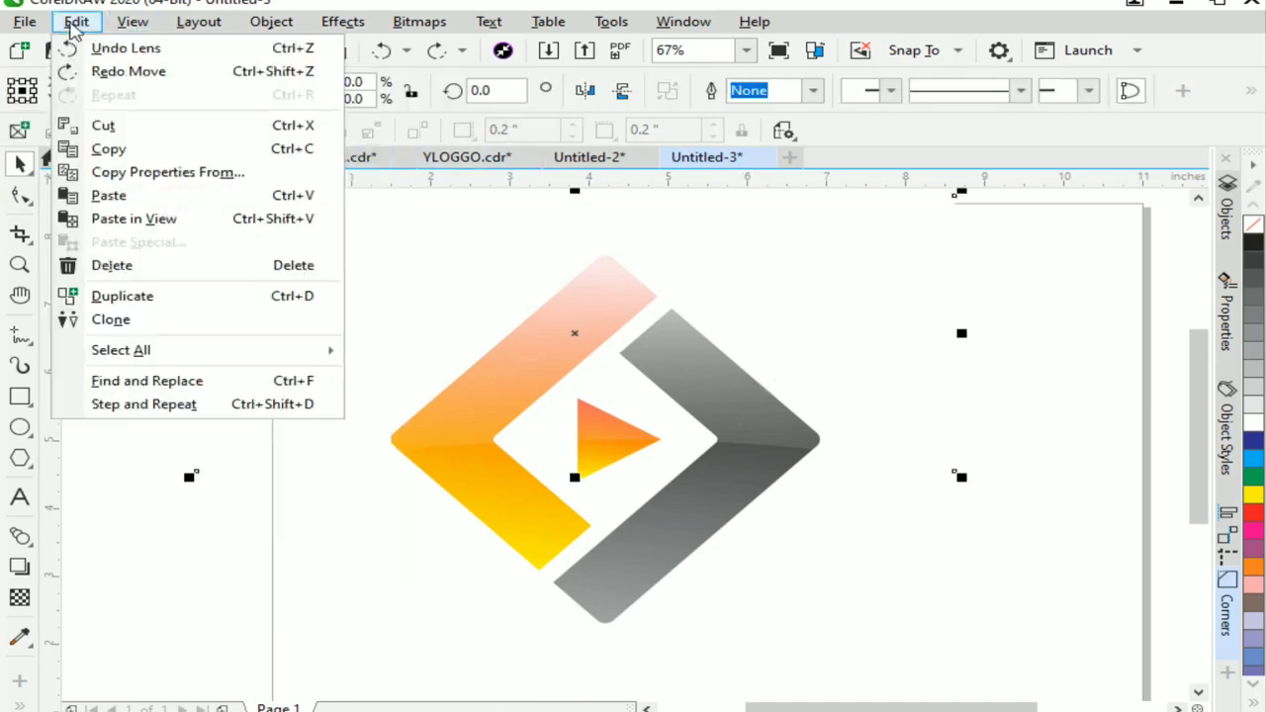
pyautogui.click(109, 148)
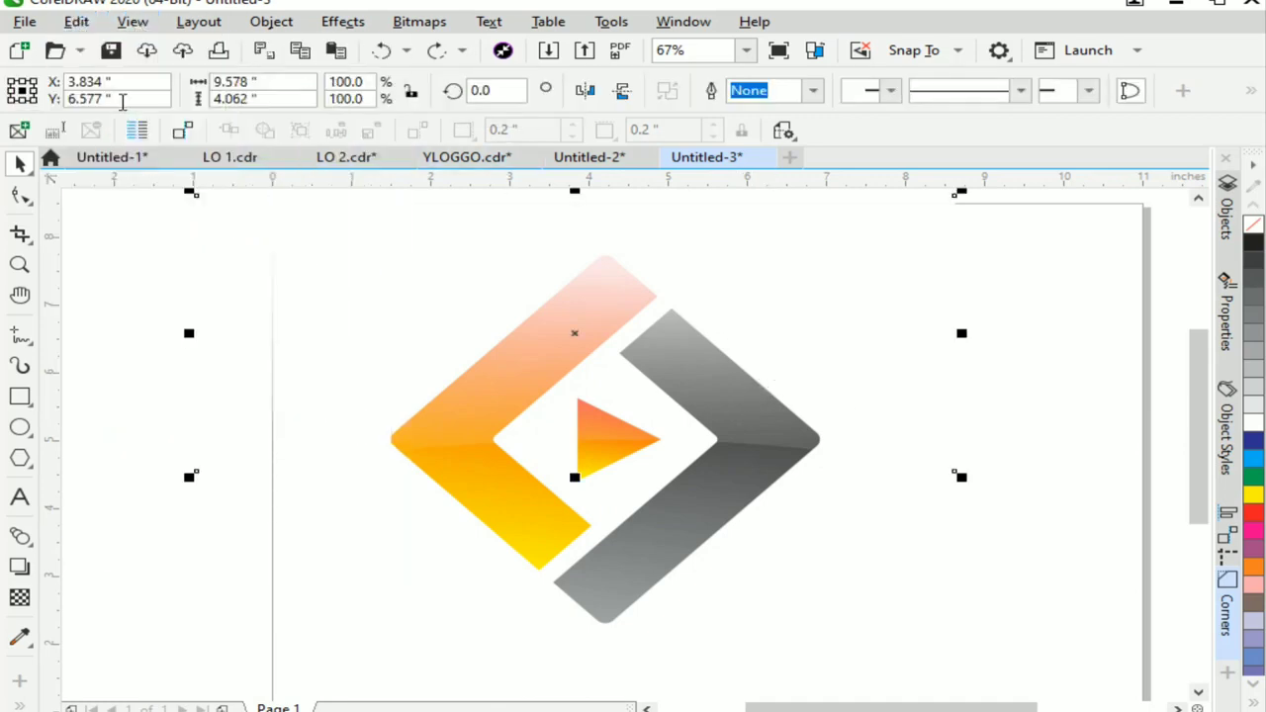
pyautogui.click(76, 21)
pyautogui.click(109, 195)
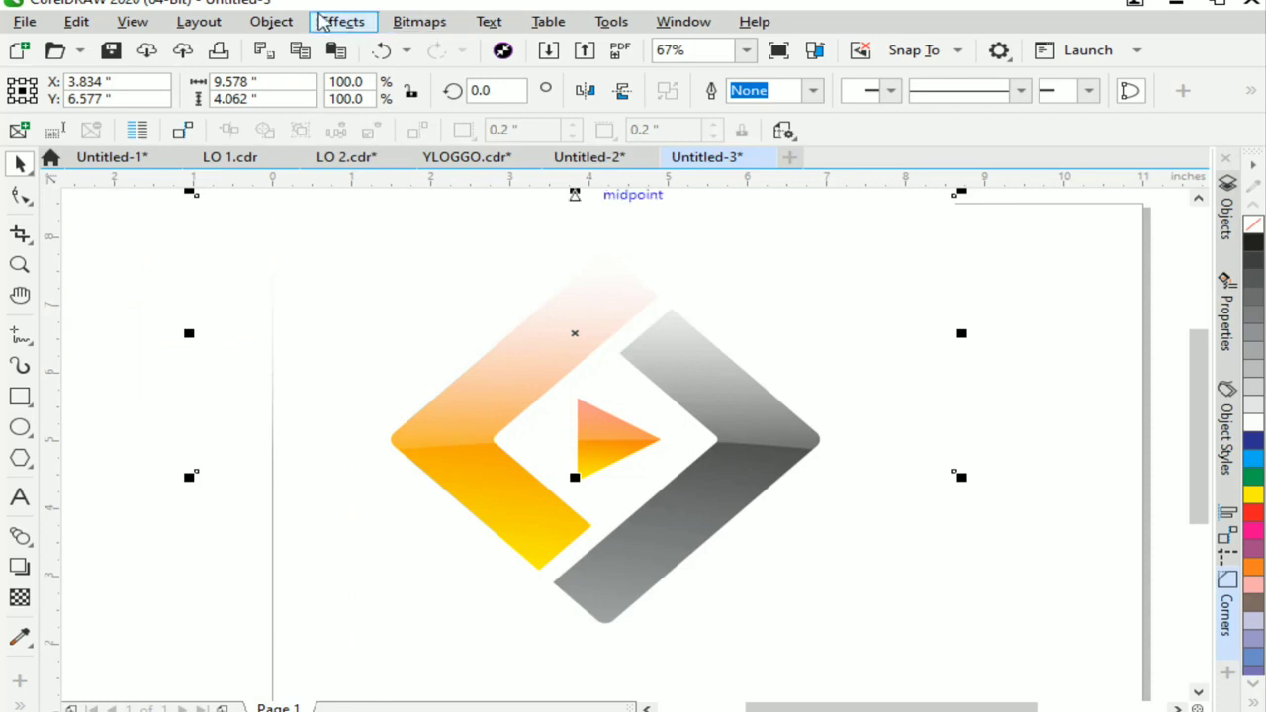
pyautogui.click(272, 21)
pyautogui.moveTo(418, 55)
pyautogui.click(705, 73)
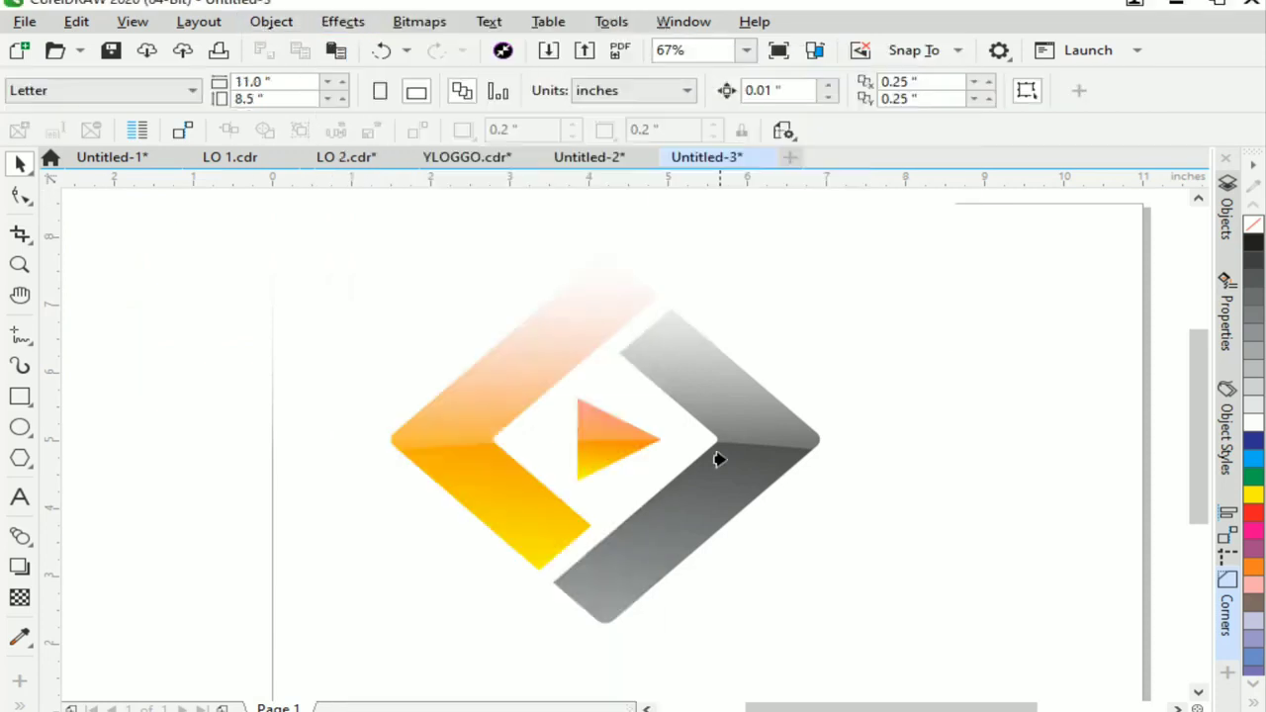
pyautogui.click(722, 460)
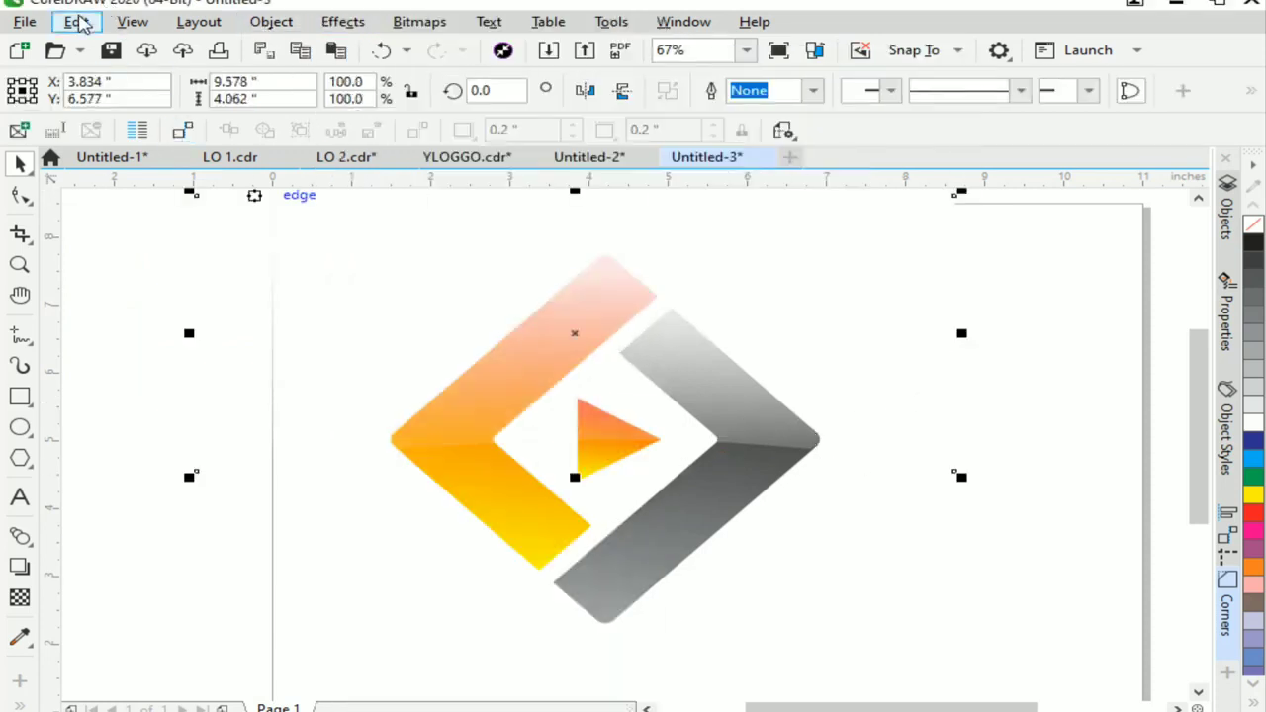
# Step: Paste another copy of the overlay and PowerClip it inside the central triangle
pyautogui.click(78, 22)
pyautogui.click(76, 21)
pyautogui.click(76, 21)
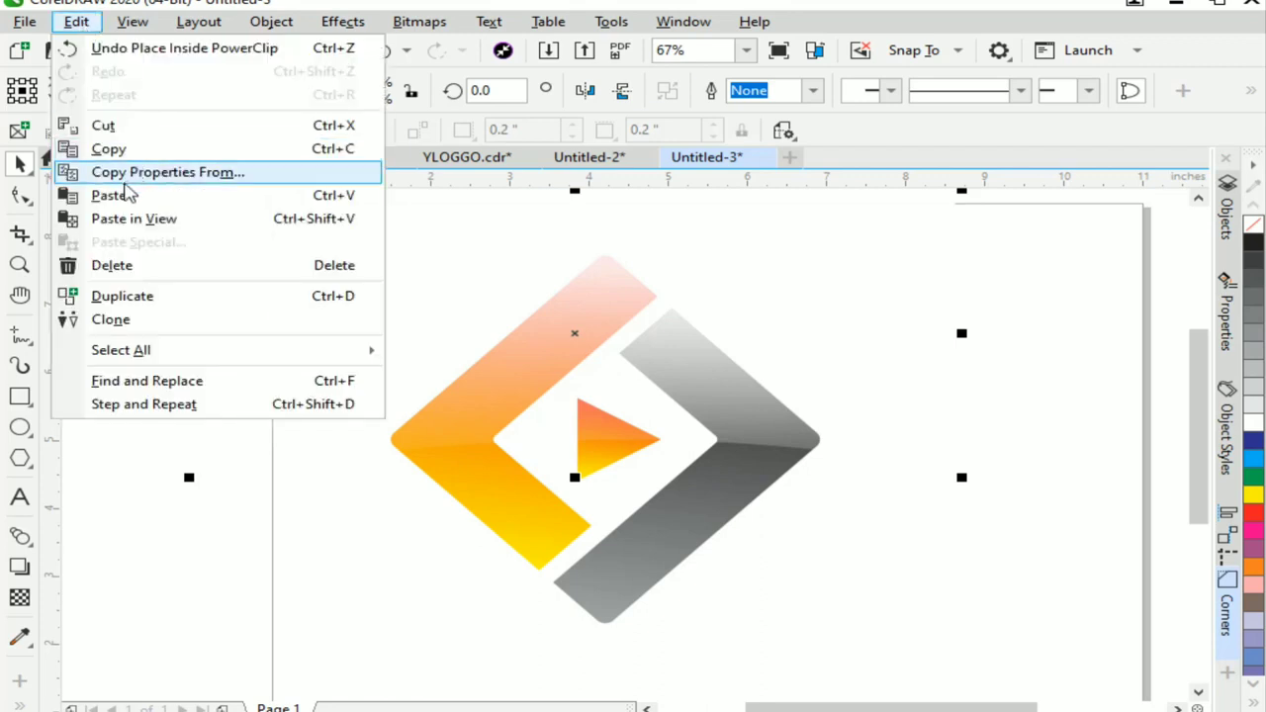
pyautogui.click(129, 194)
pyautogui.click(272, 21)
pyautogui.moveTo(629, 66)
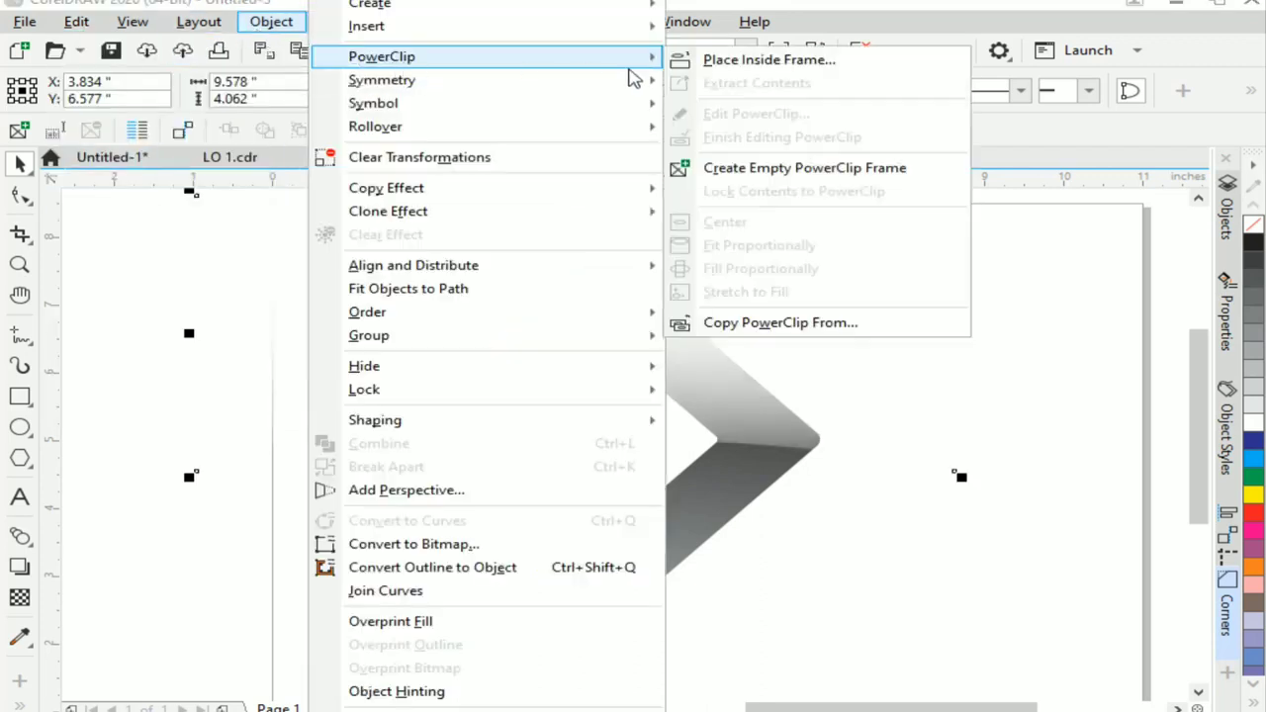
pyautogui.click(725, 61)
pyautogui.click(599, 452)
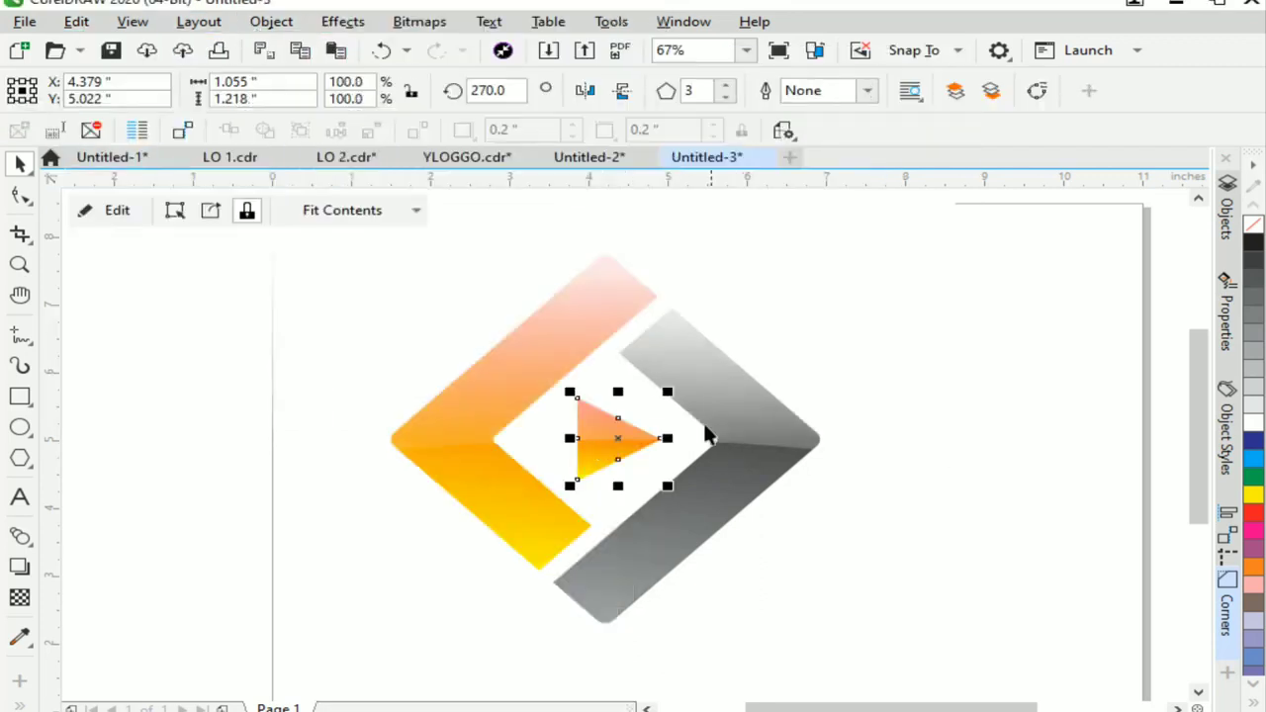
# Step: PowerClip the remaining overlay inside the orange left piece of the logo
pyautogui.click(334, 371)
pyautogui.click(271, 21)
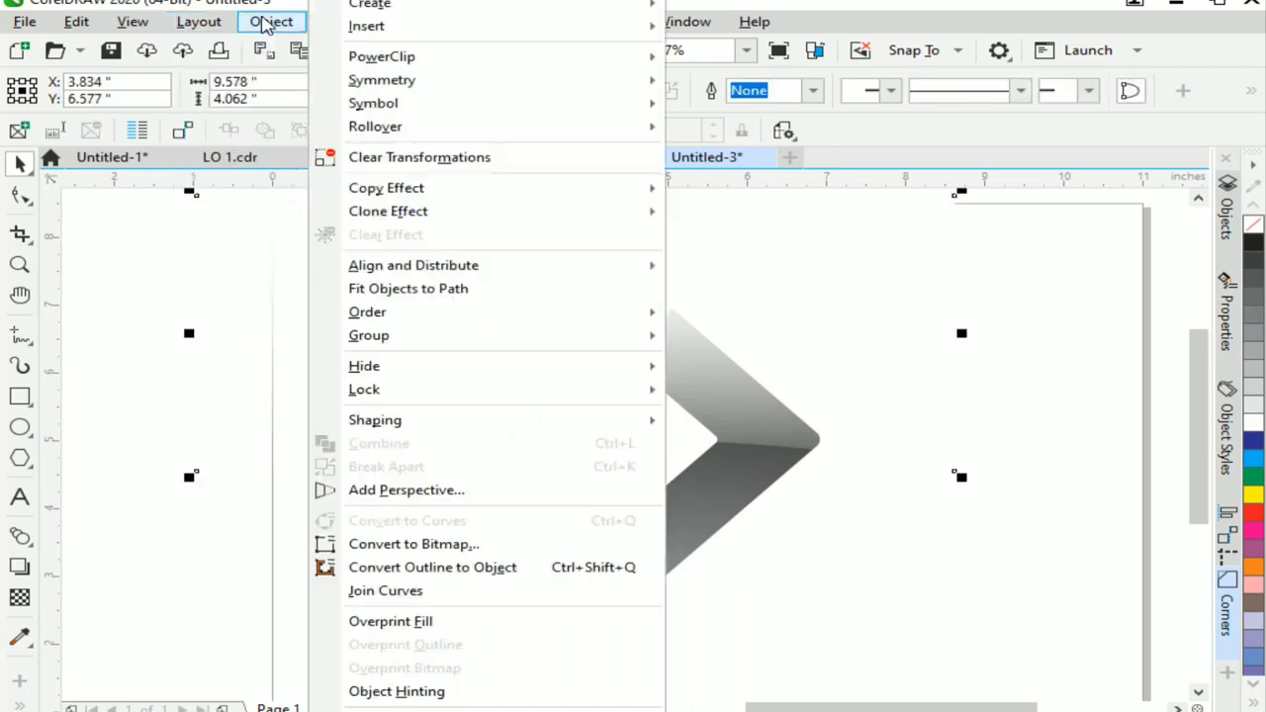
pyautogui.moveTo(460, 61)
pyautogui.click(712, 63)
pyautogui.click(650, 481)
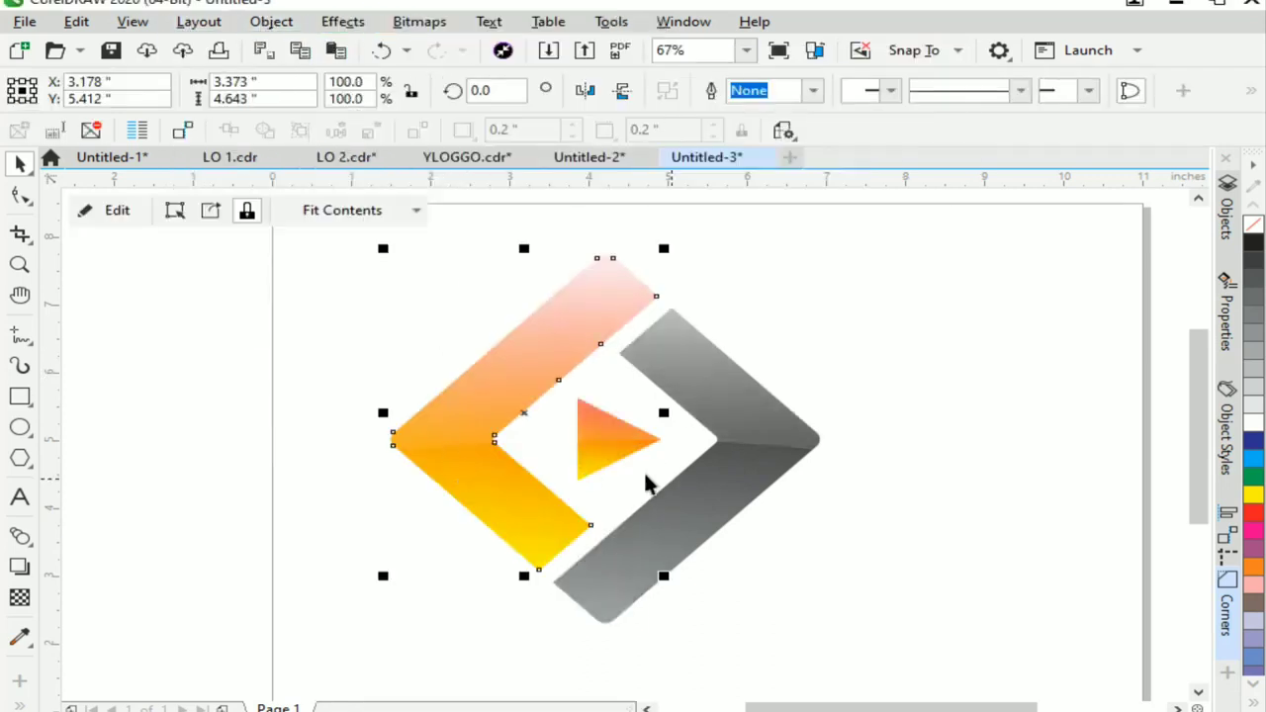
pyautogui.click(198, 288)
# Step: Select all the logo pieces and group them
pyautogui.scroll(1, 900, 445)
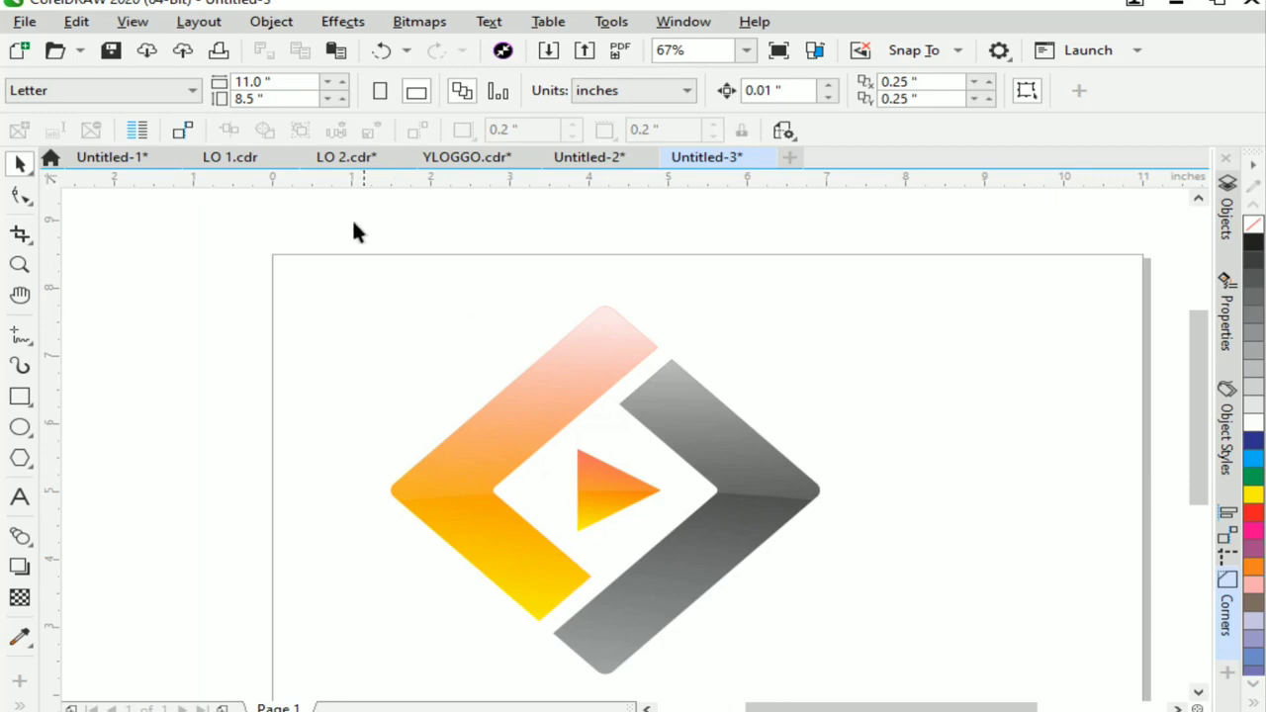
pyautogui.moveTo(887, 692); pyautogui.dragTo(888, 694)
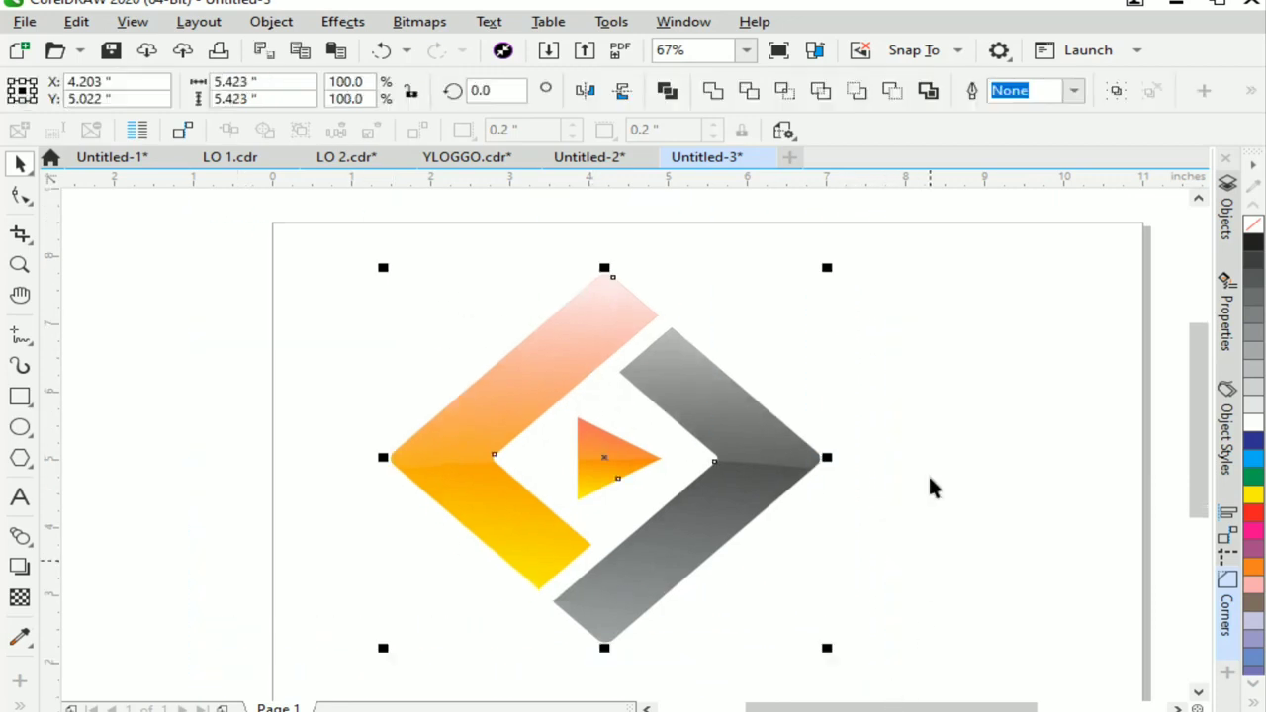
pyautogui.rightClick(749, 455)
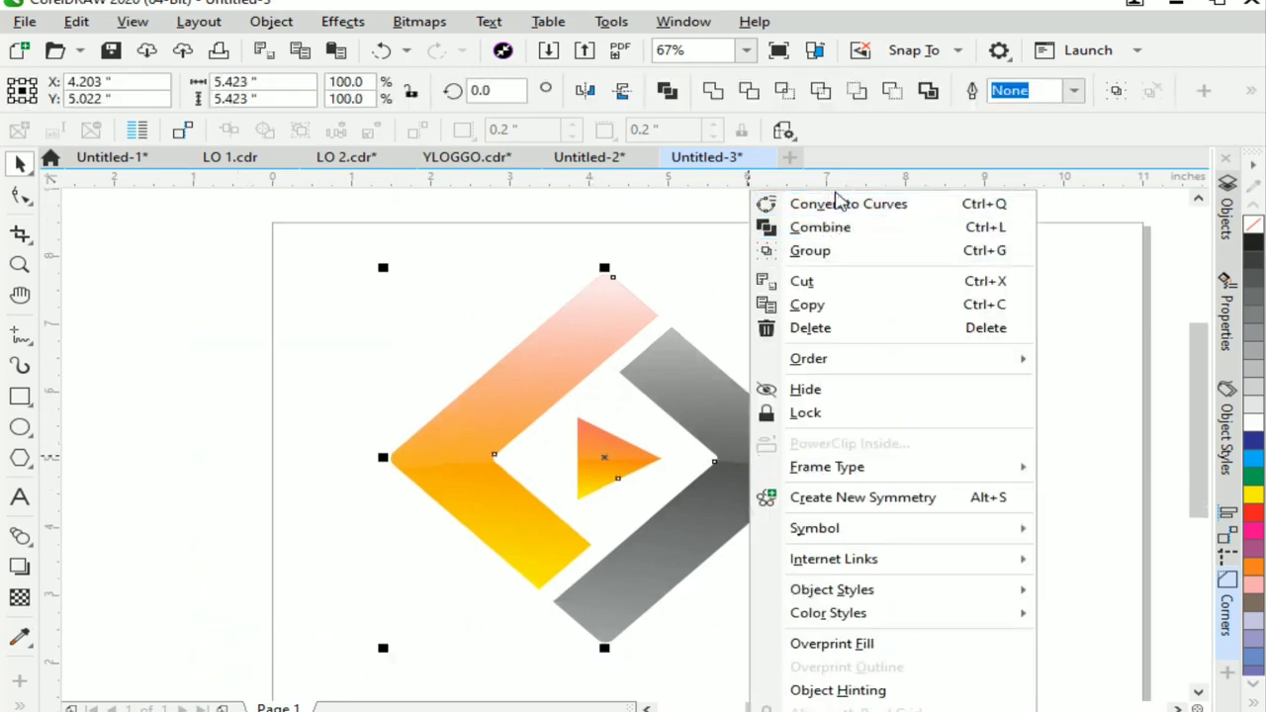
pyautogui.click(878, 253)
pyautogui.click(834, 396)
# Step: Scale the grouped logo down proportionally and position it near the middle of the page
pyautogui.scroll(-2, 839, 393)
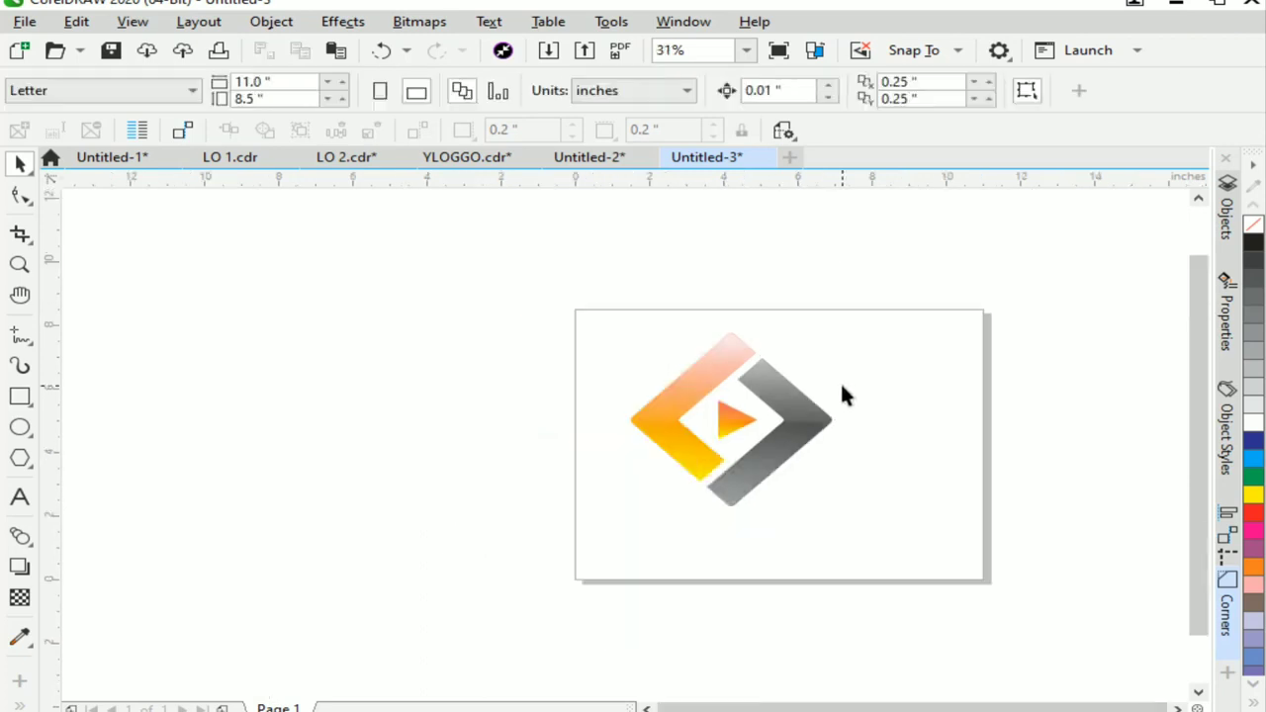
pyautogui.moveTo(465, 262); pyautogui.dragTo(946, 557)
pyautogui.moveTo(729, 419); pyautogui.dragTo(794, 459)
pyautogui.moveTo(906, 366); pyautogui.dragTo(868, 401)
pyautogui.moveTo(799, 461); pyautogui.dragTo(788, 457)
pyautogui.click(1035, 473)
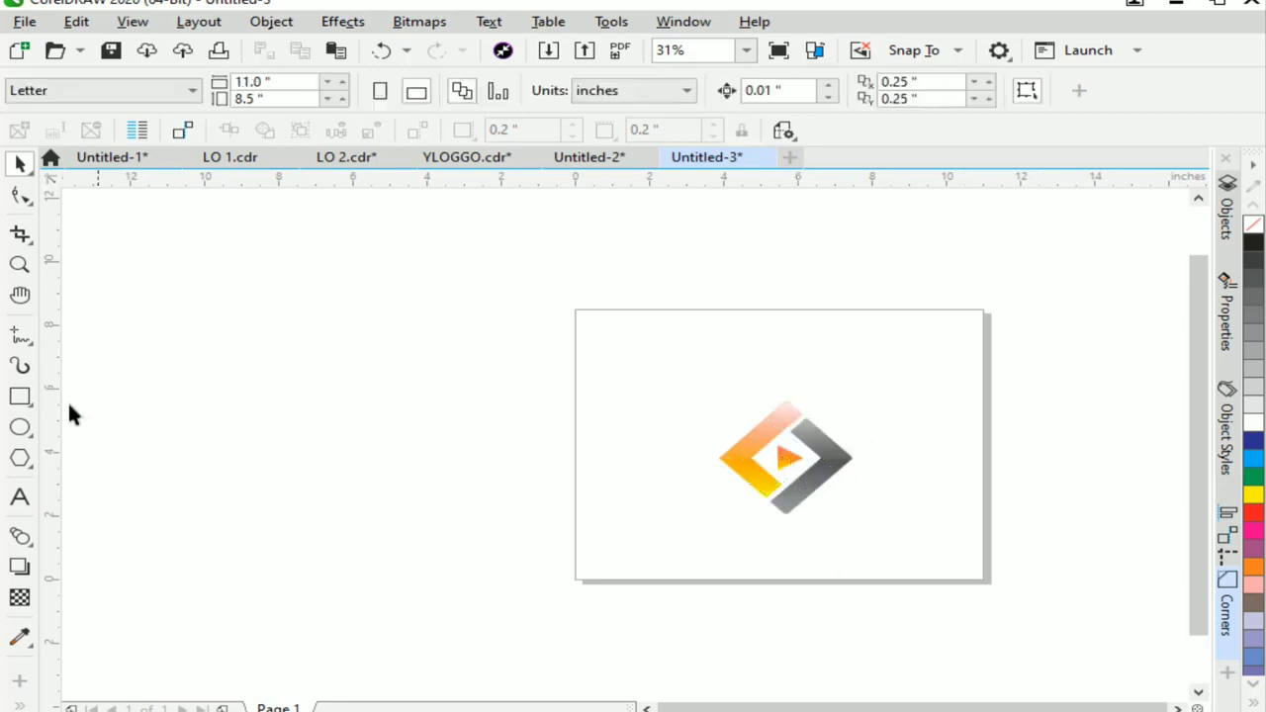
# Step: Draw a thin black ellipse about 0.972 by 0.081 inches just below the logo
pyautogui.click(19, 264)
pyautogui.moveTo(979, 552); pyautogui.dragTo(1028, 611)
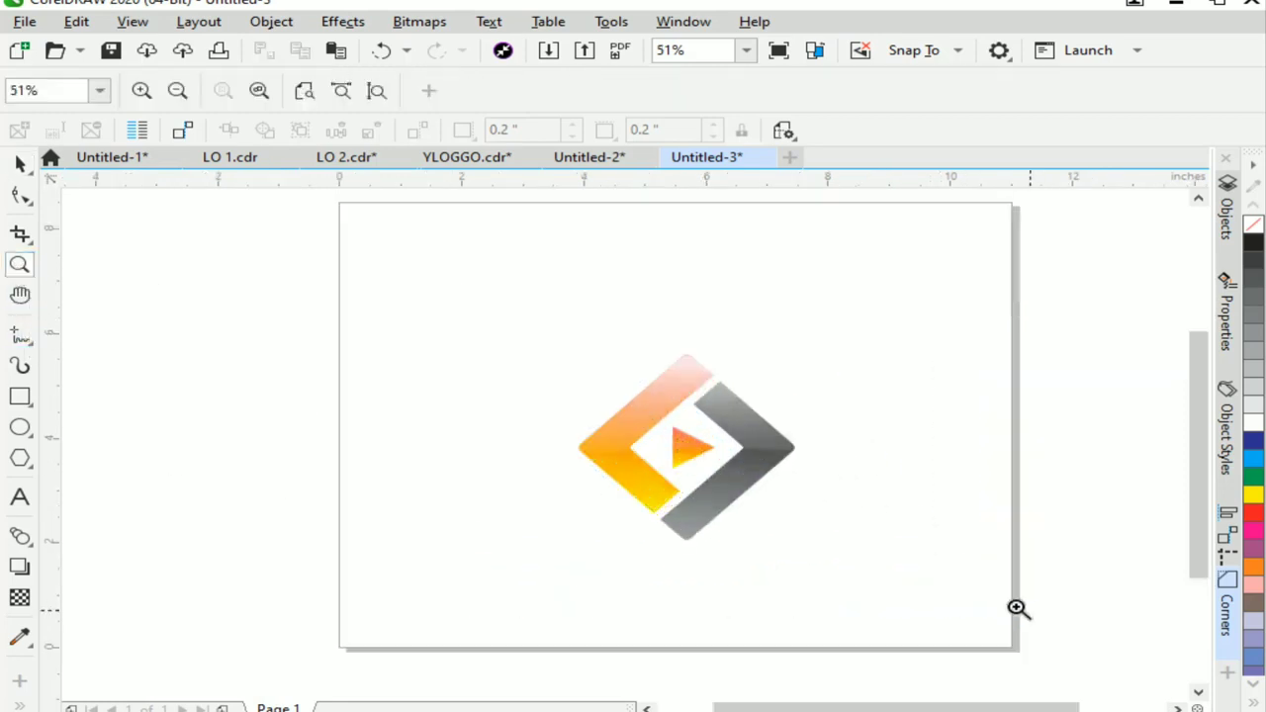
pyautogui.click(20, 164)
pyautogui.click(21, 431)
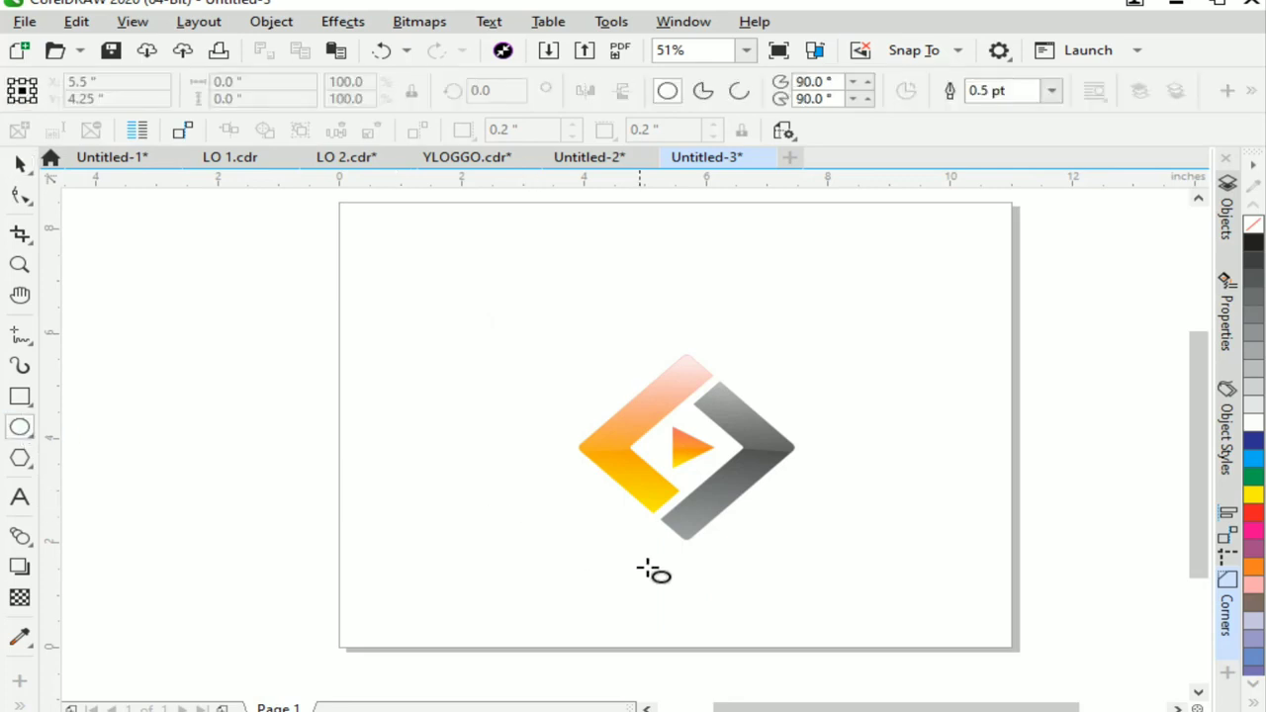
pyautogui.moveTo(639, 568); pyautogui.dragTo(709, 569)
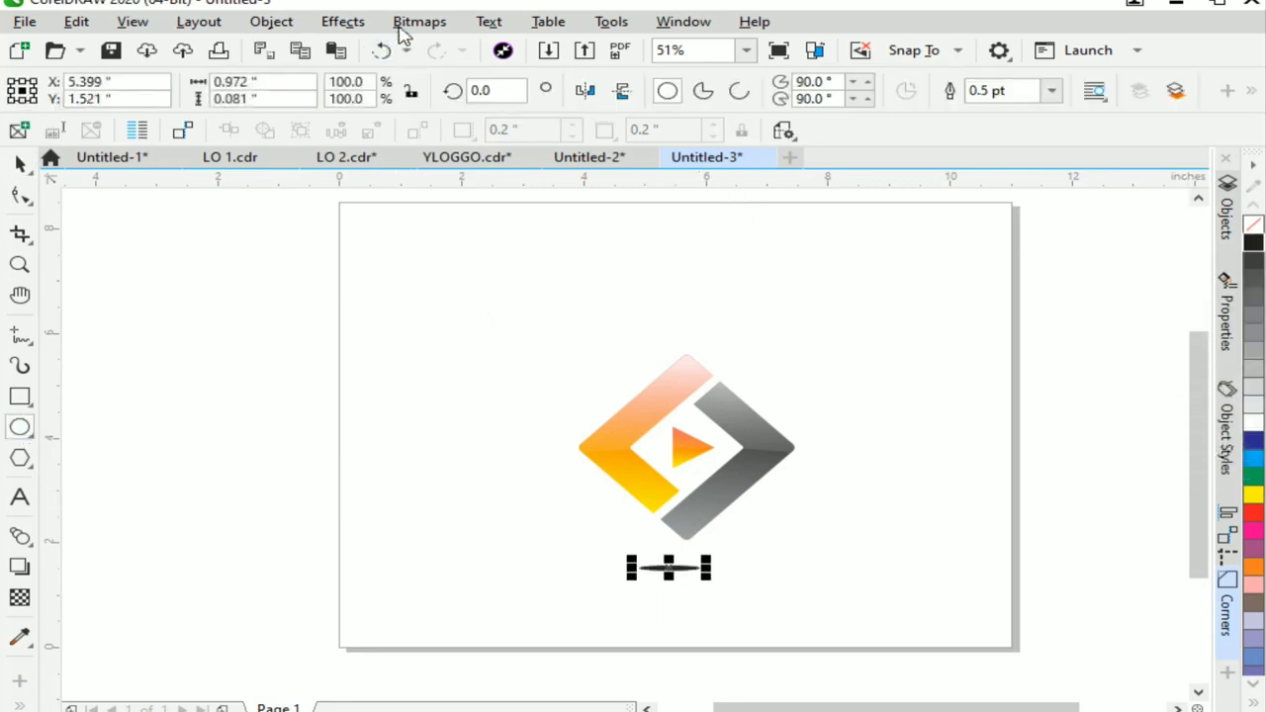
# Step: Apply a Gaussian Blur with a radius of 22.1 pixels to the black ellipse
pyautogui.click(344, 20)
pyautogui.moveTo(402, 120)
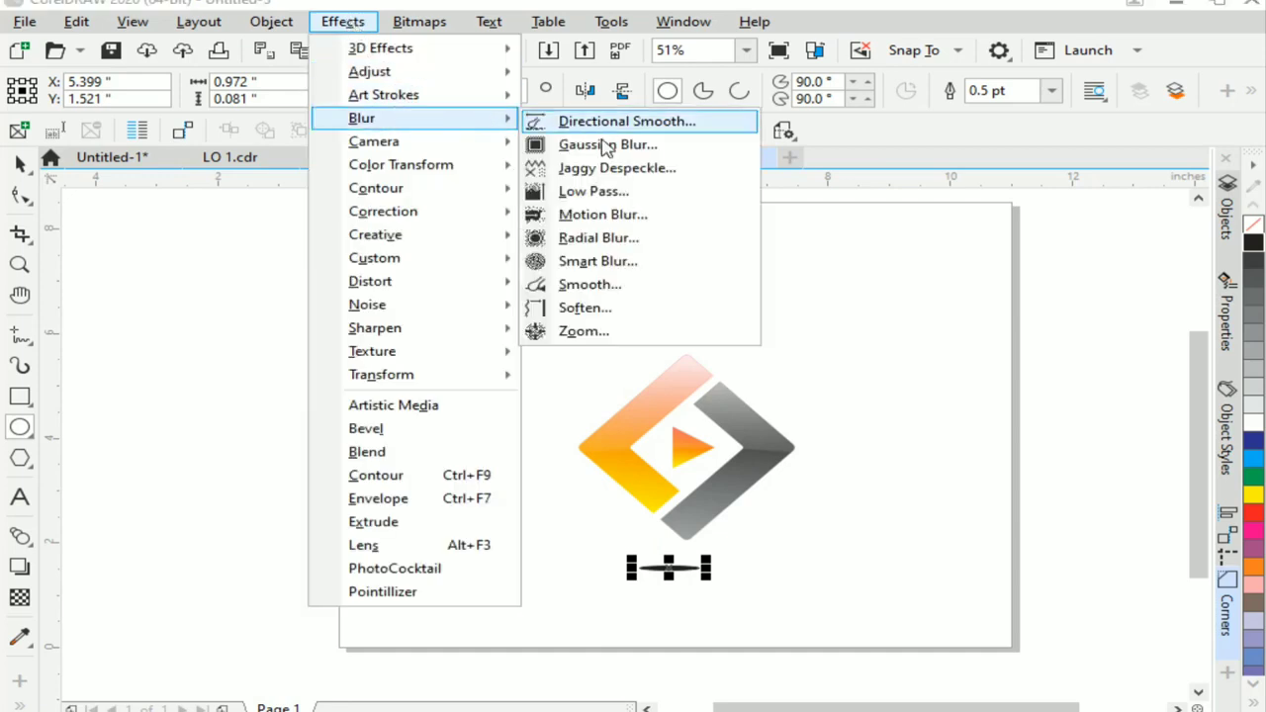
pyautogui.click(606, 146)
pyautogui.moveTo(568, 362); pyautogui.dragTo(580, 363)
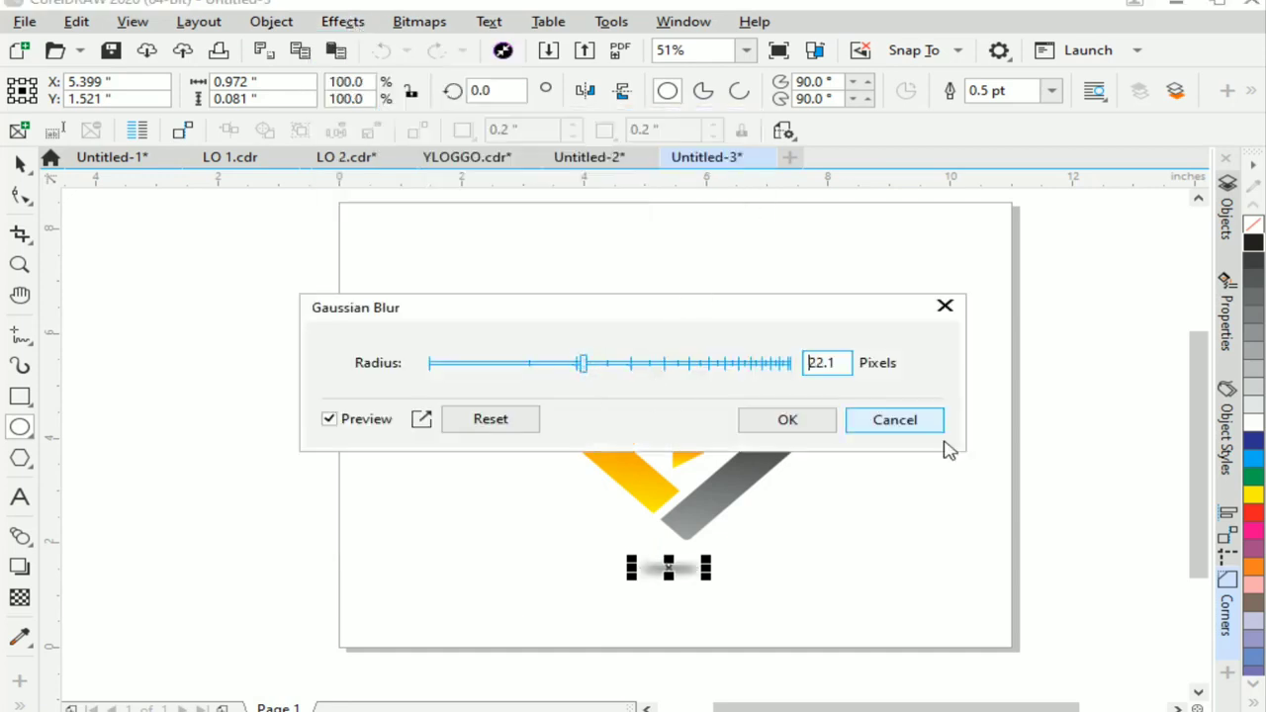
pyautogui.click(768, 424)
# Step: Move the blurred ellipse directly beneath the logo's lower tip as a ground shadow
pyautogui.click(21, 194)
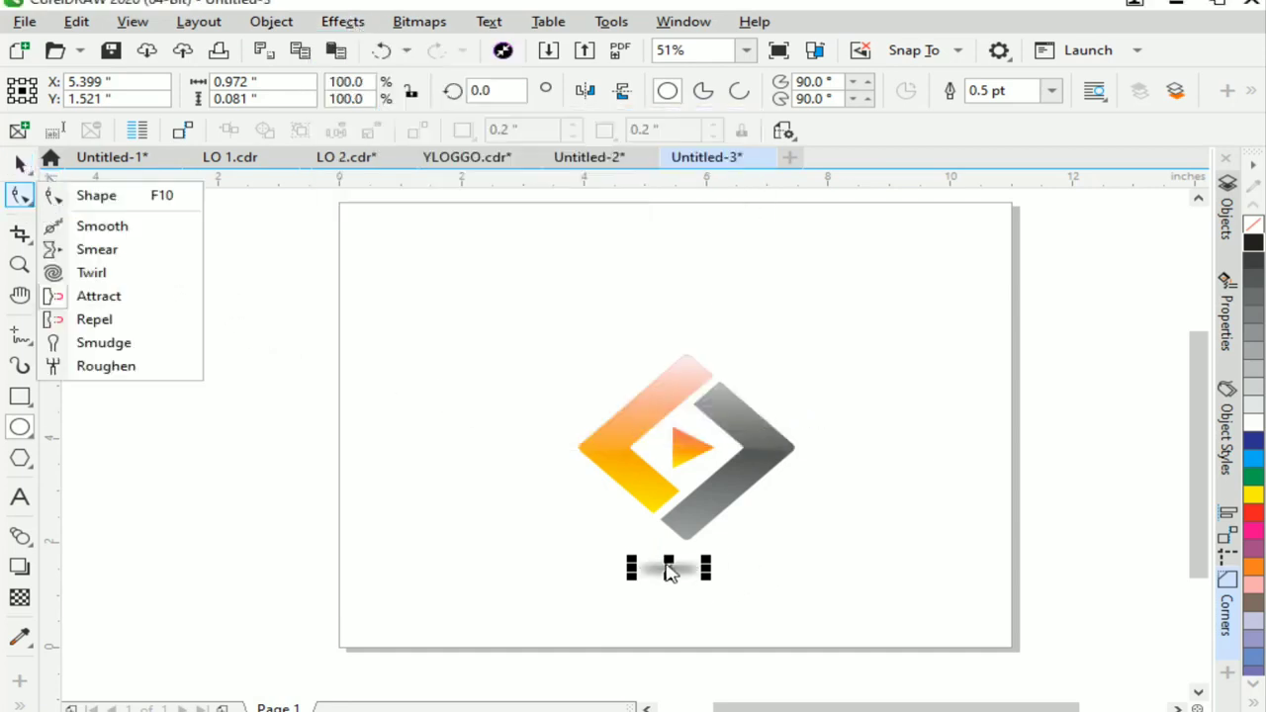
pyautogui.click(669, 572)
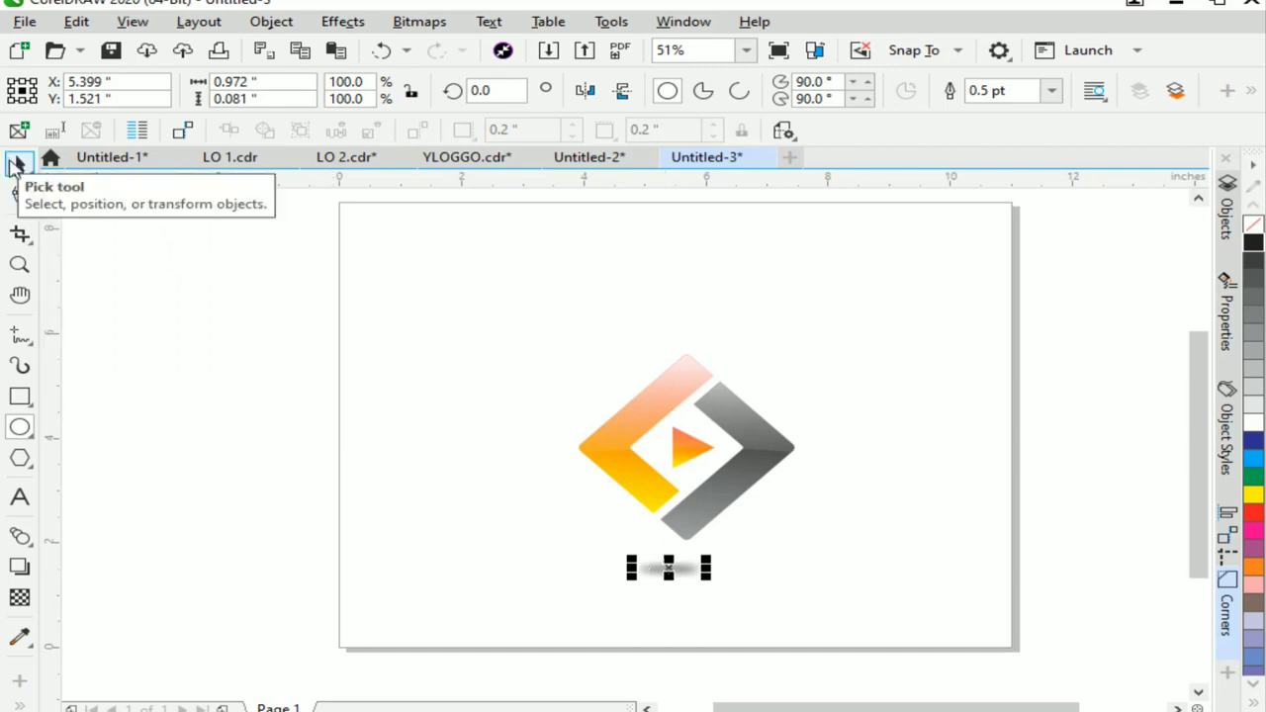
pyautogui.click(18, 164)
pyautogui.moveTo(668, 569); pyautogui.dragTo(687, 534)
pyautogui.click(815, 593)
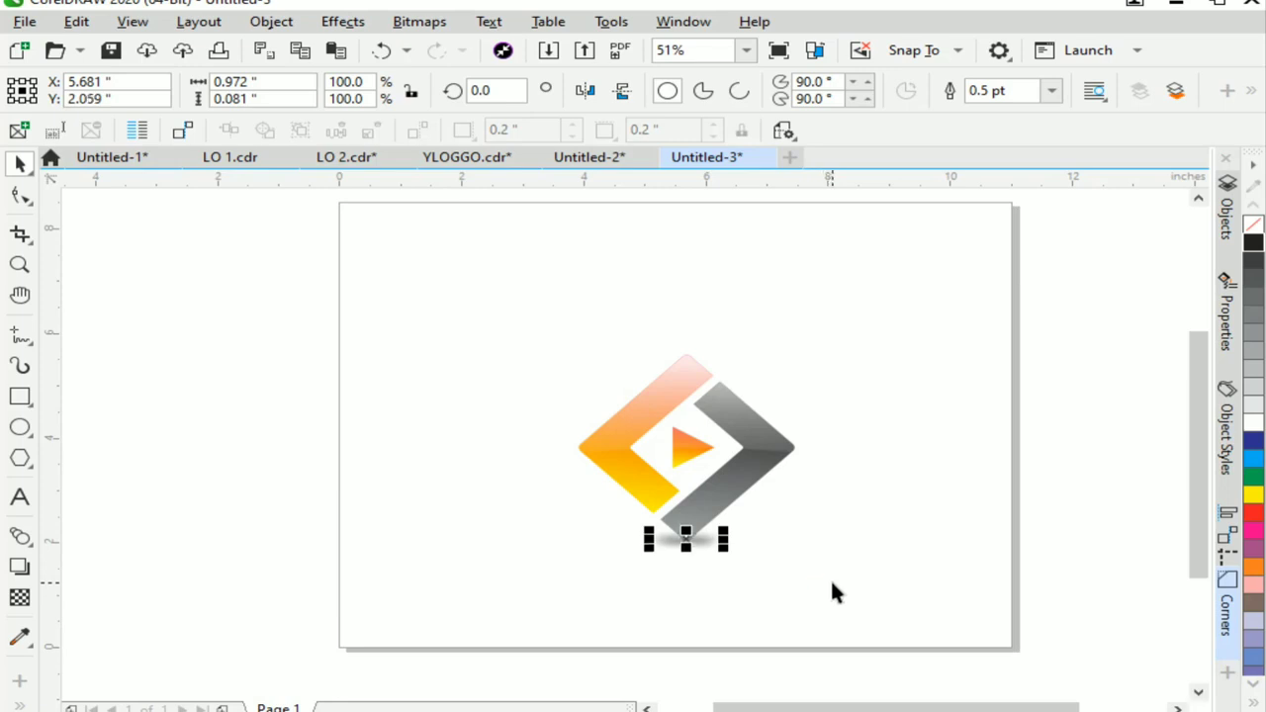
pyautogui.press('Down')
pyautogui.click(1054, 504)
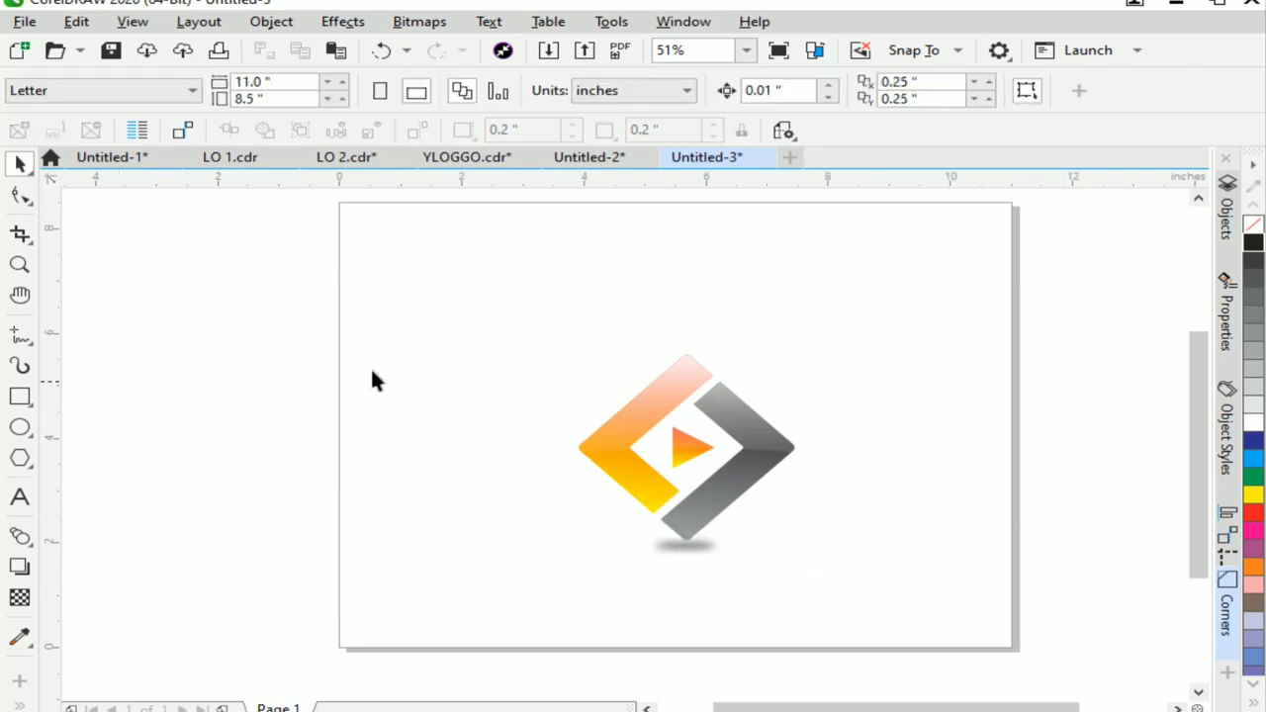
# Step: Create an 11 by 8.5 inch rectangle covering the whole page behind the logo
pyautogui.doubleClick(20, 396)
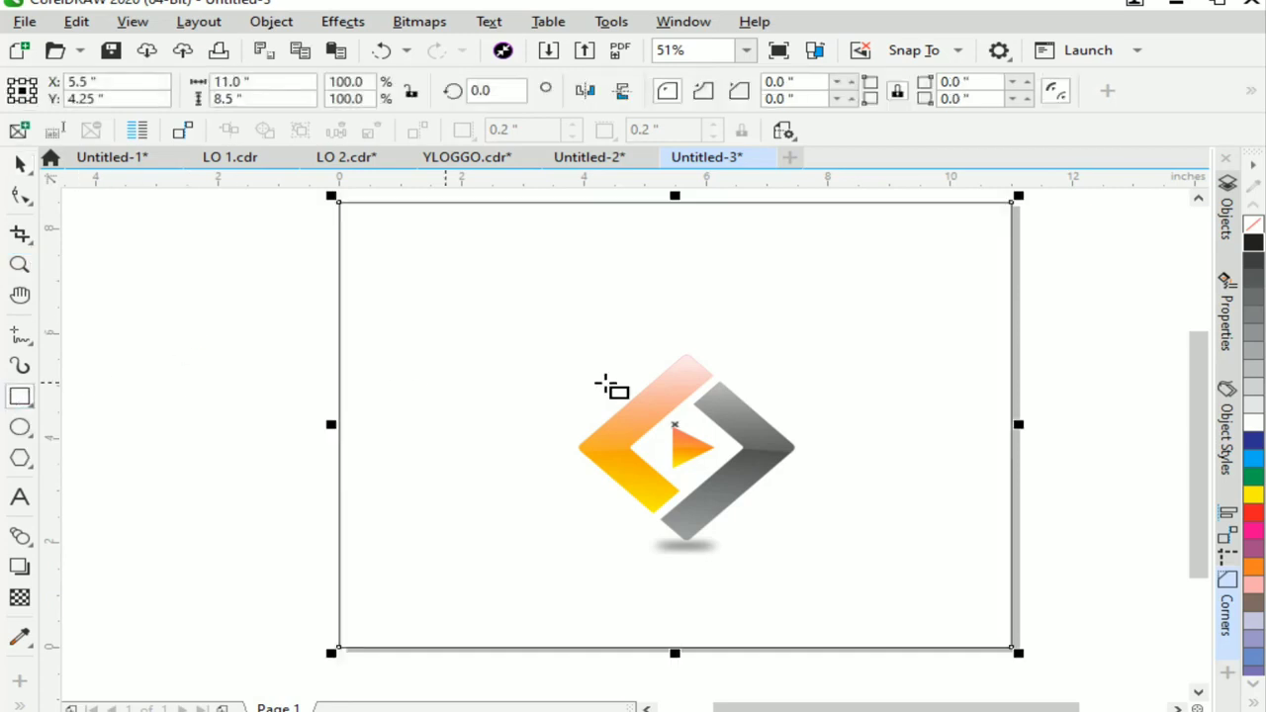
pyautogui.click(20, 164)
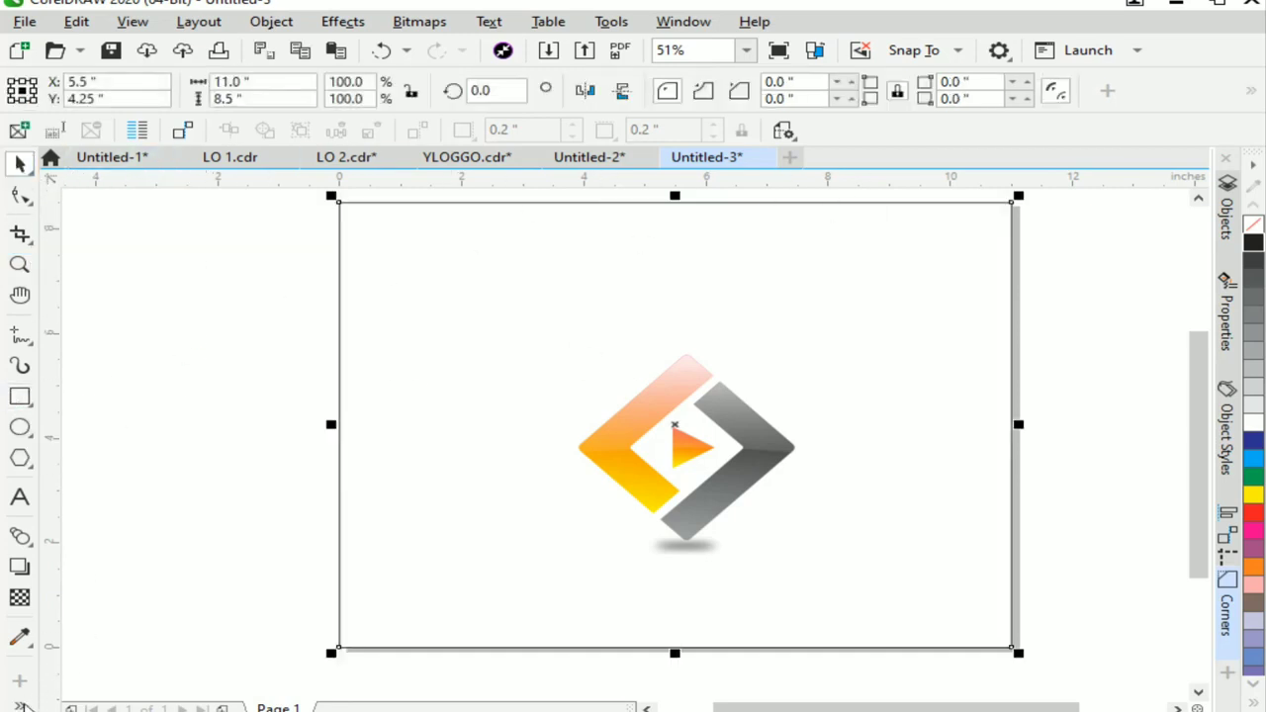
# Step: Fill the page-sized background rectangle with a diagonal black-to-white linear gradient, from beyond its upper-left side to past its lower-right corner
pyautogui.click(19, 705)
pyautogui.click(58, 562)
pyautogui.moveTo(426, 397); pyautogui.dragTo(1019, 671)
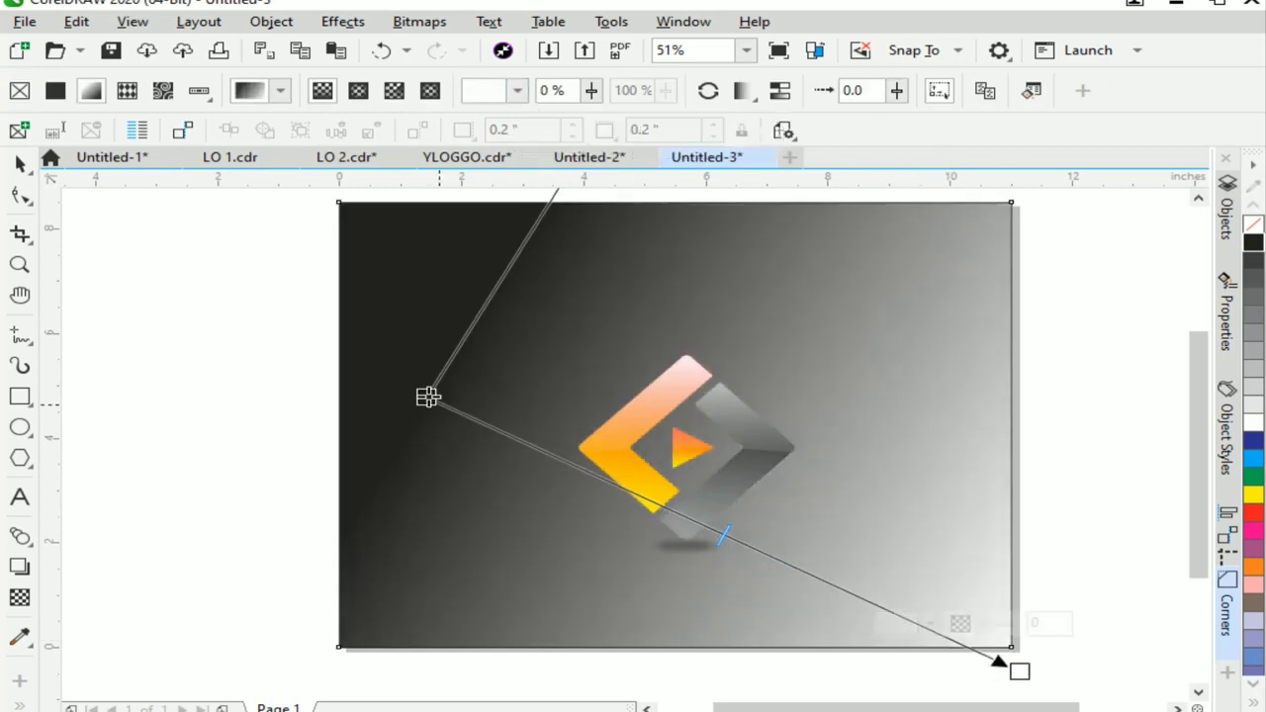
pyautogui.moveTo(426, 396); pyautogui.dragTo(294, 274)
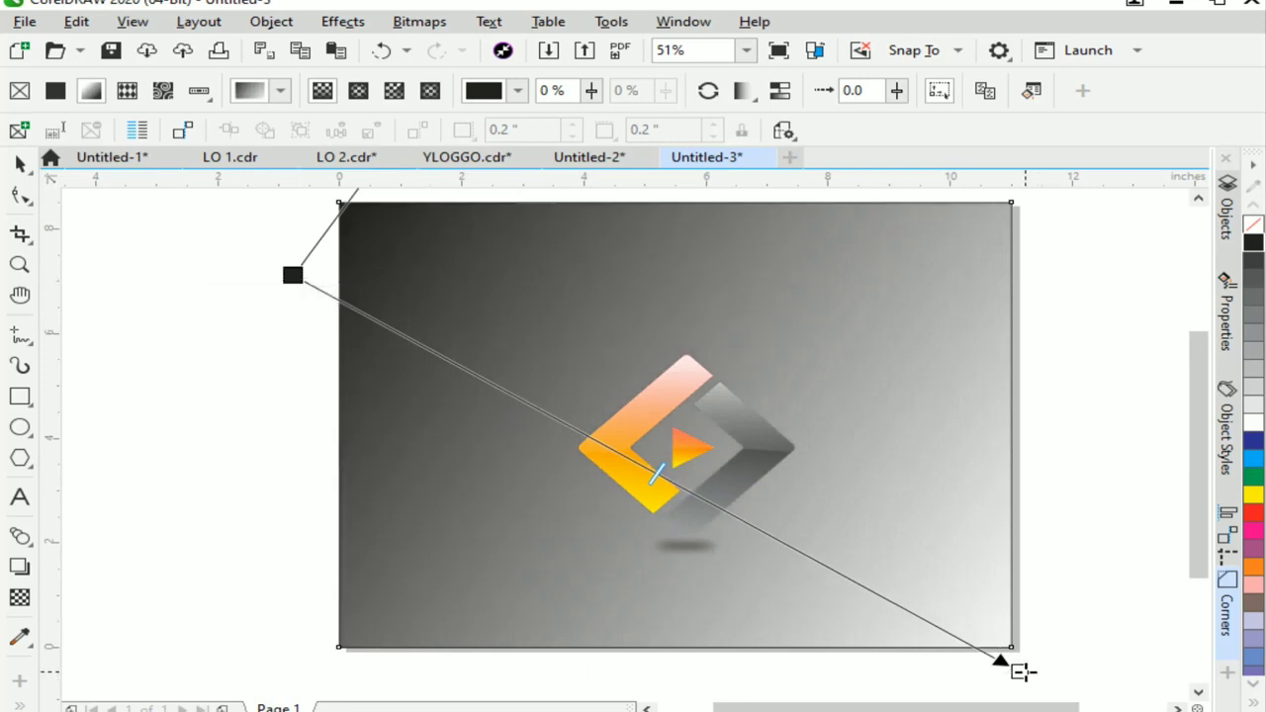
pyautogui.moveTo(1019, 670); pyautogui.dragTo(1088, 702)
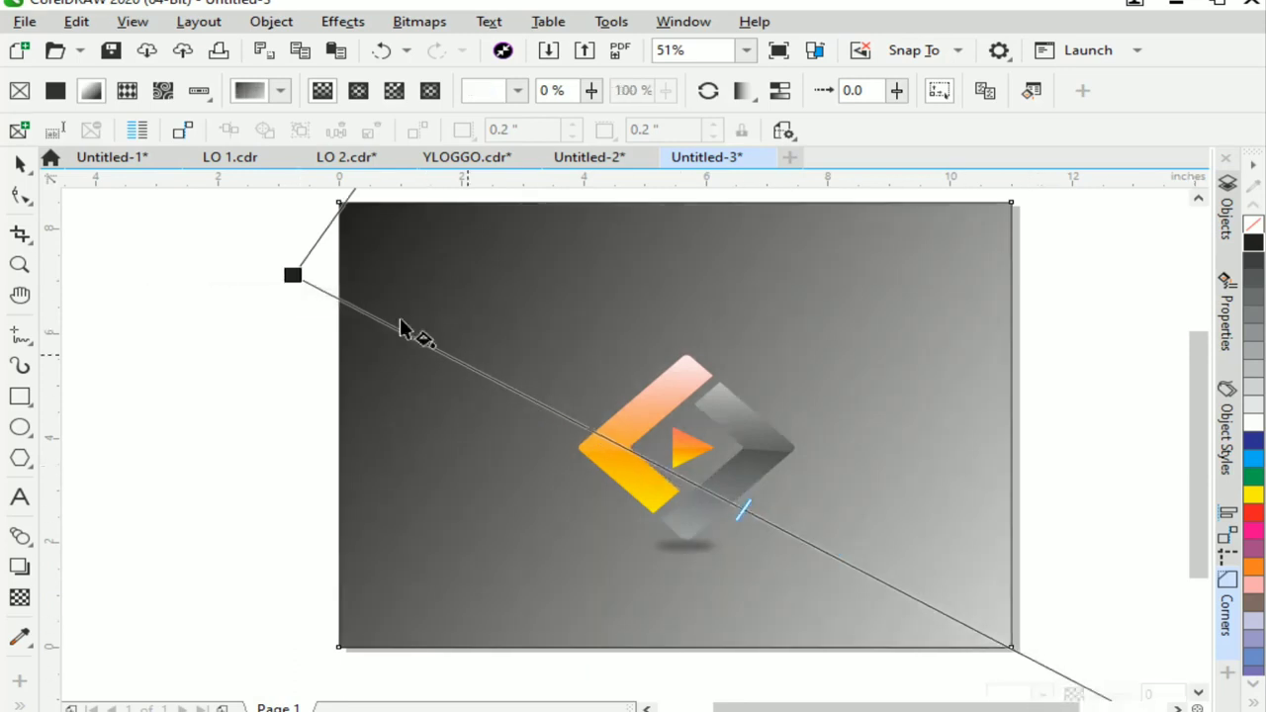
pyautogui.click(20, 161)
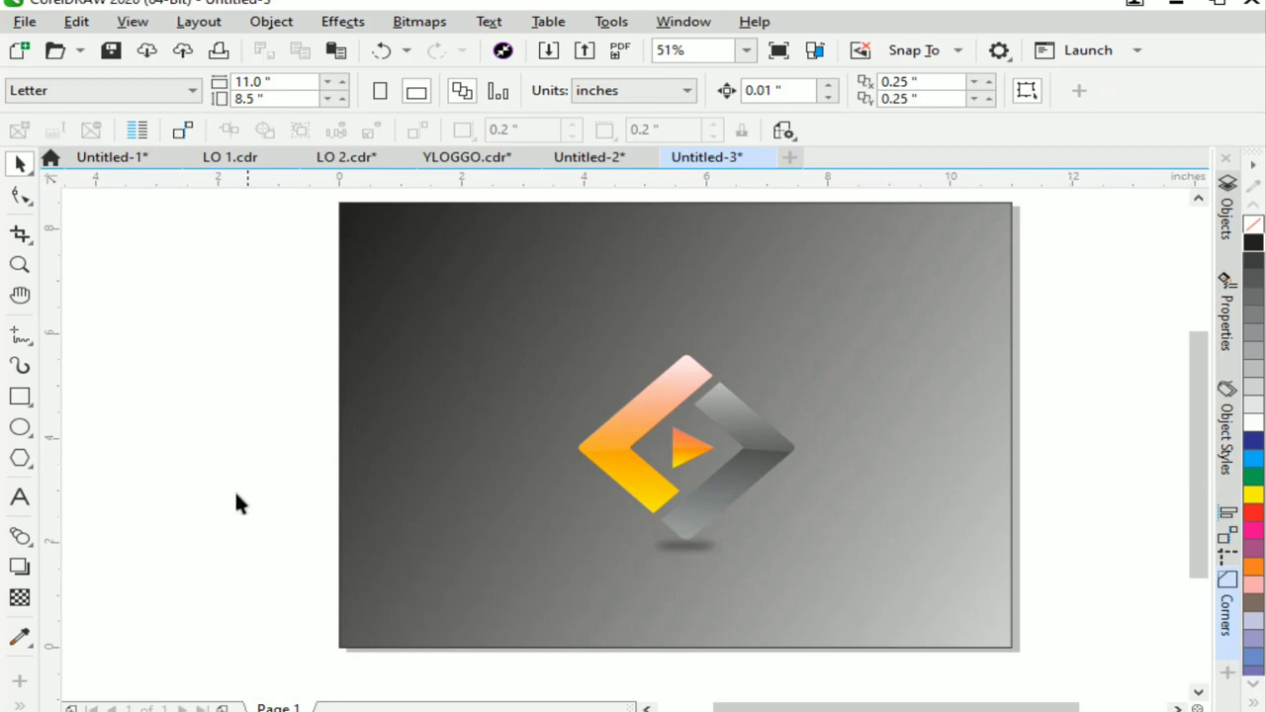
# Step: Add the text "LOGO DESIGN" in 24 pt Arial below the logo and move it up just under the ground shadow
pyautogui.click(21, 499)
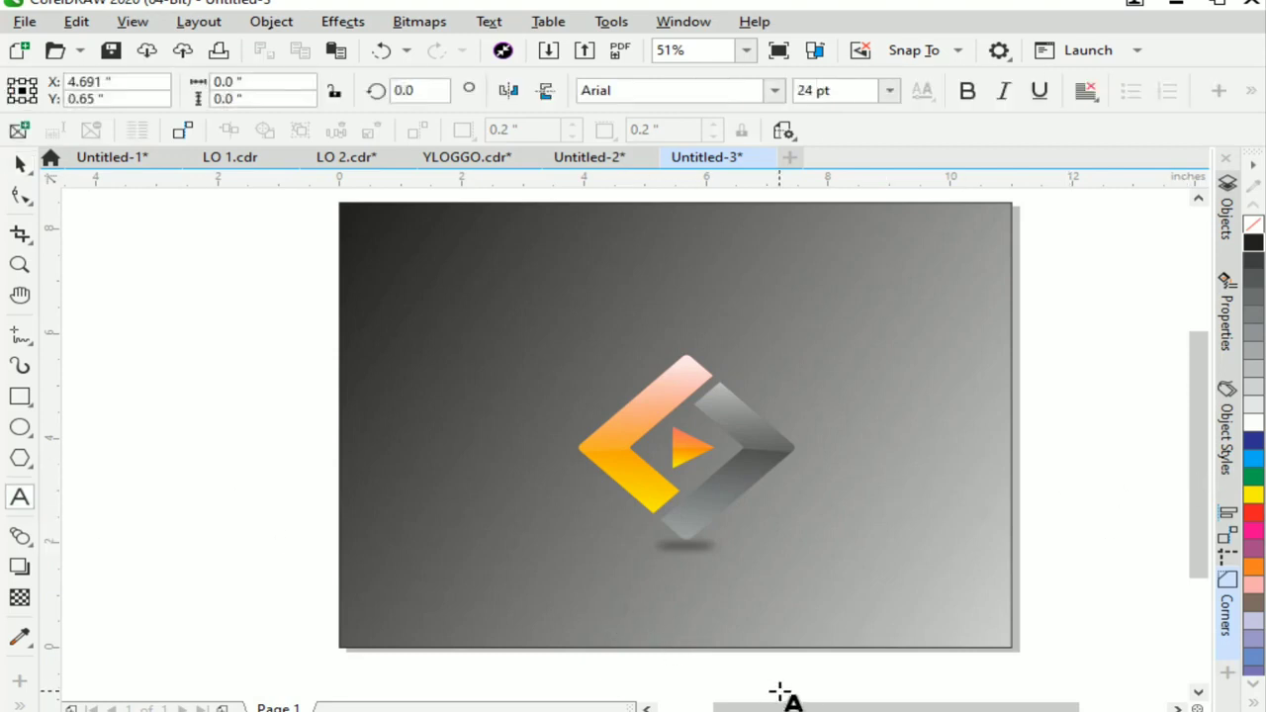
pyautogui.click(627, 605)
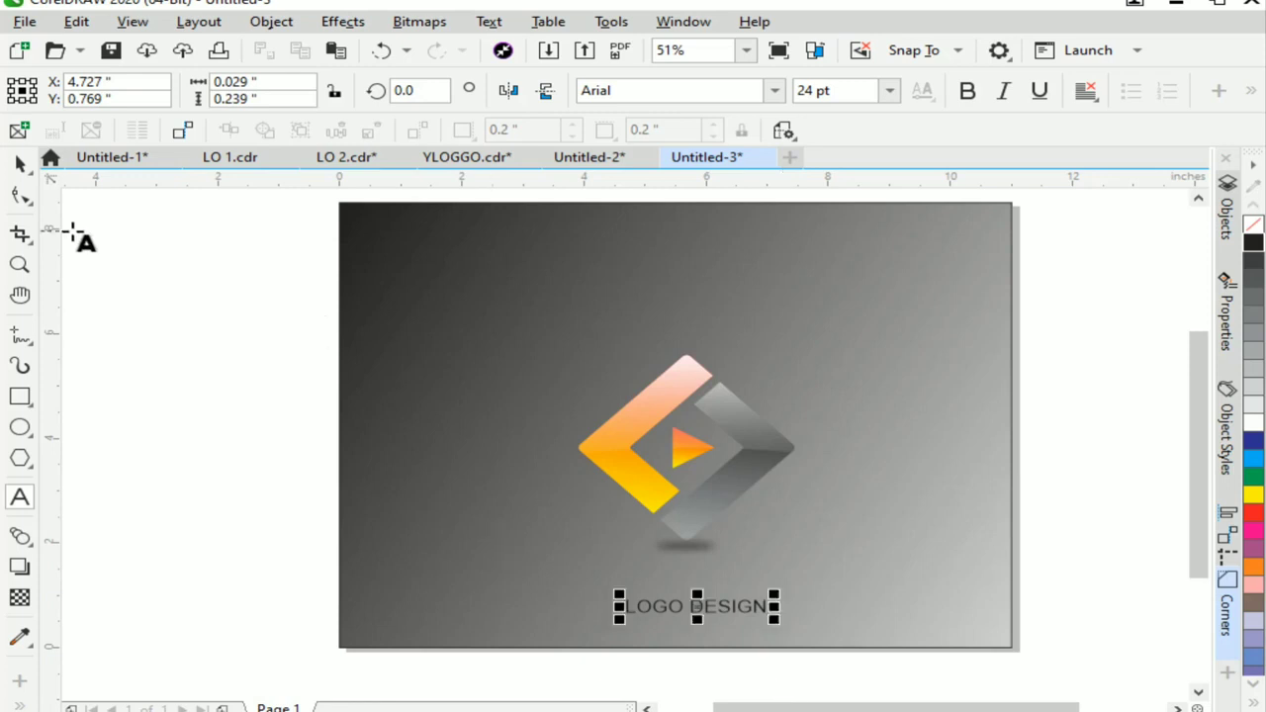
pyautogui.click(20, 162)
pyautogui.moveTo(699, 613); pyautogui.dragTo(696, 582)
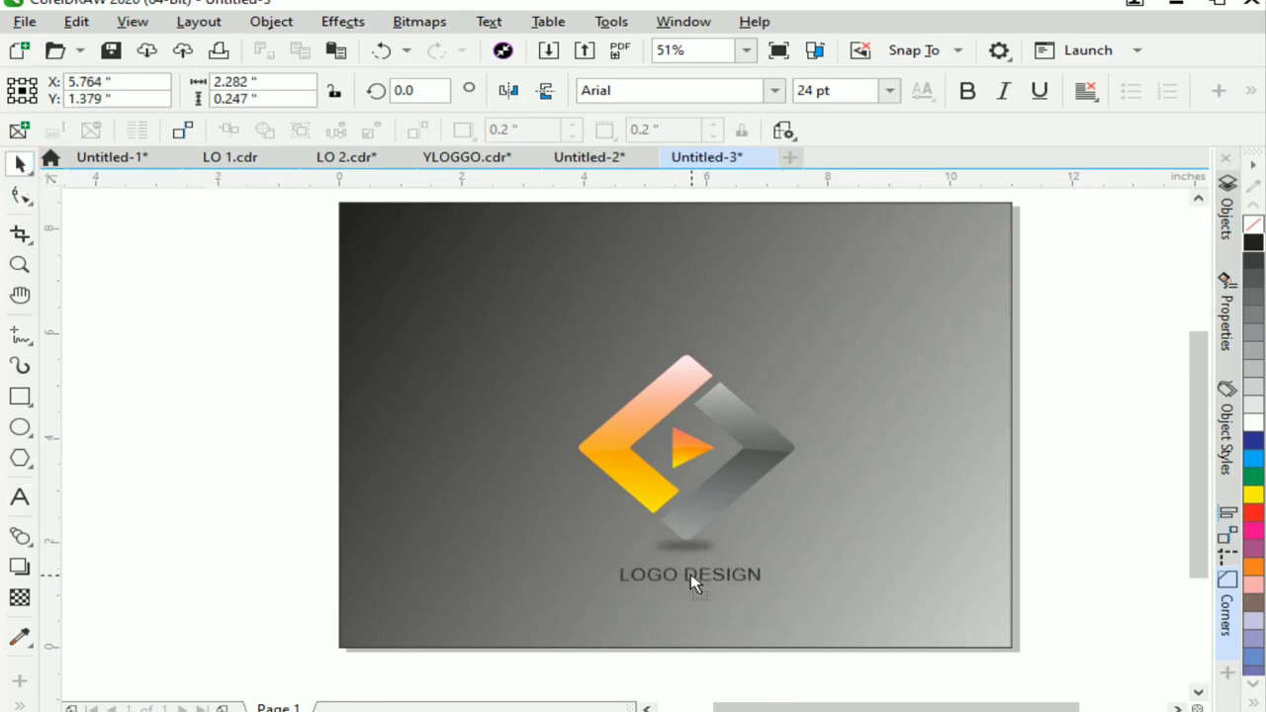
# Step: Change the "LOGO DESIGN" text's font to Lemon/Milk and reposition it centred beneath the shadow
pyautogui.click(774, 90)
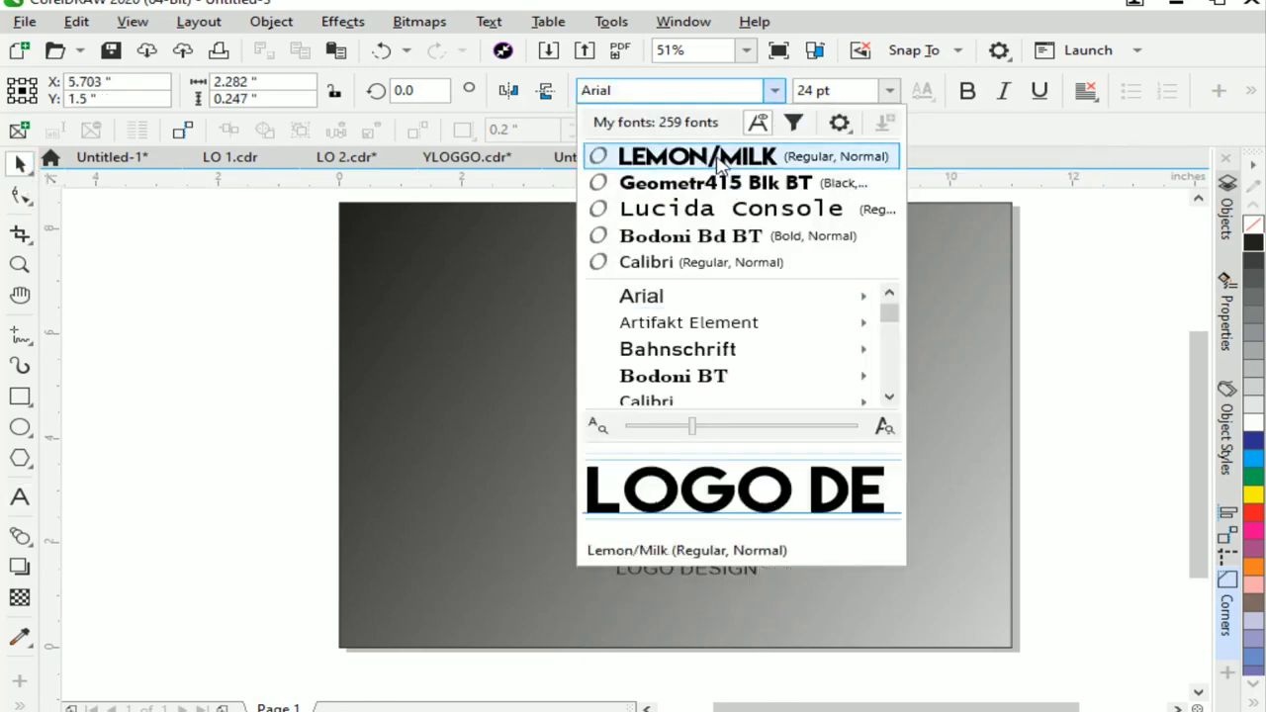
pyautogui.click(698, 157)
pyautogui.moveTo(687, 571); pyautogui.dragTo(698, 581)
pyautogui.click(1058, 565)
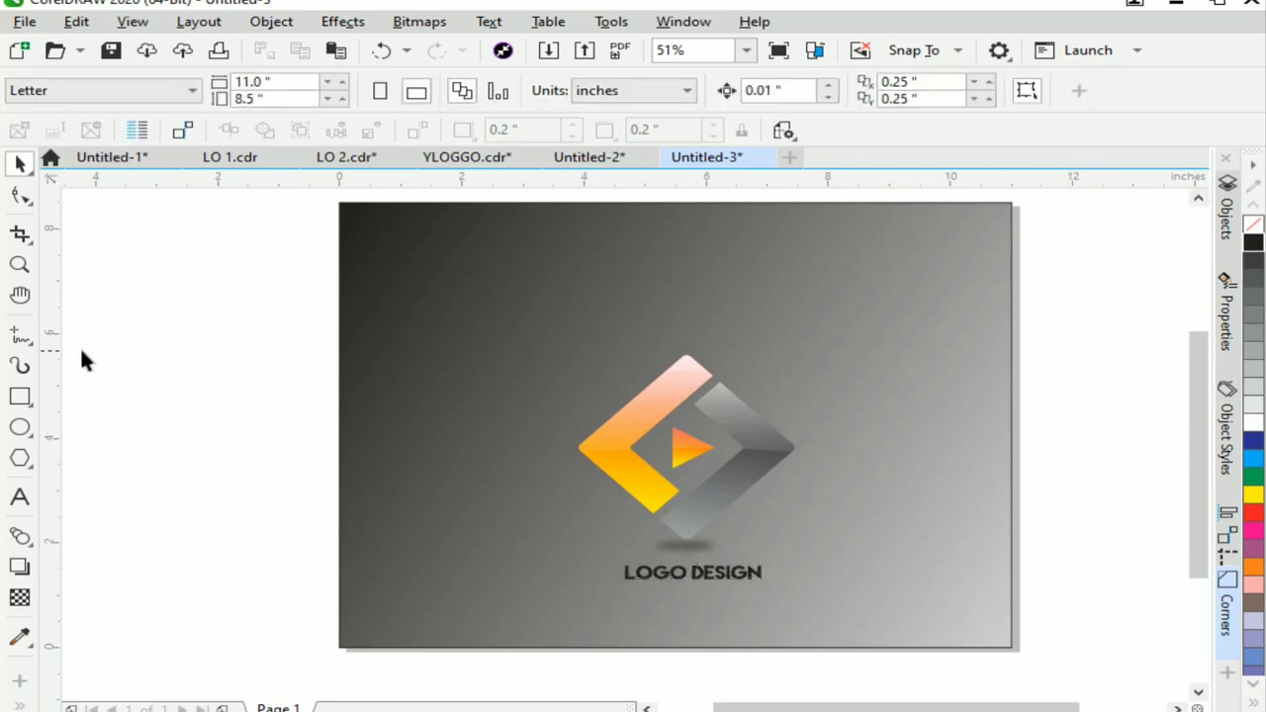
pyautogui.click(20, 265)
pyautogui.scroll(1, 1058, 664)
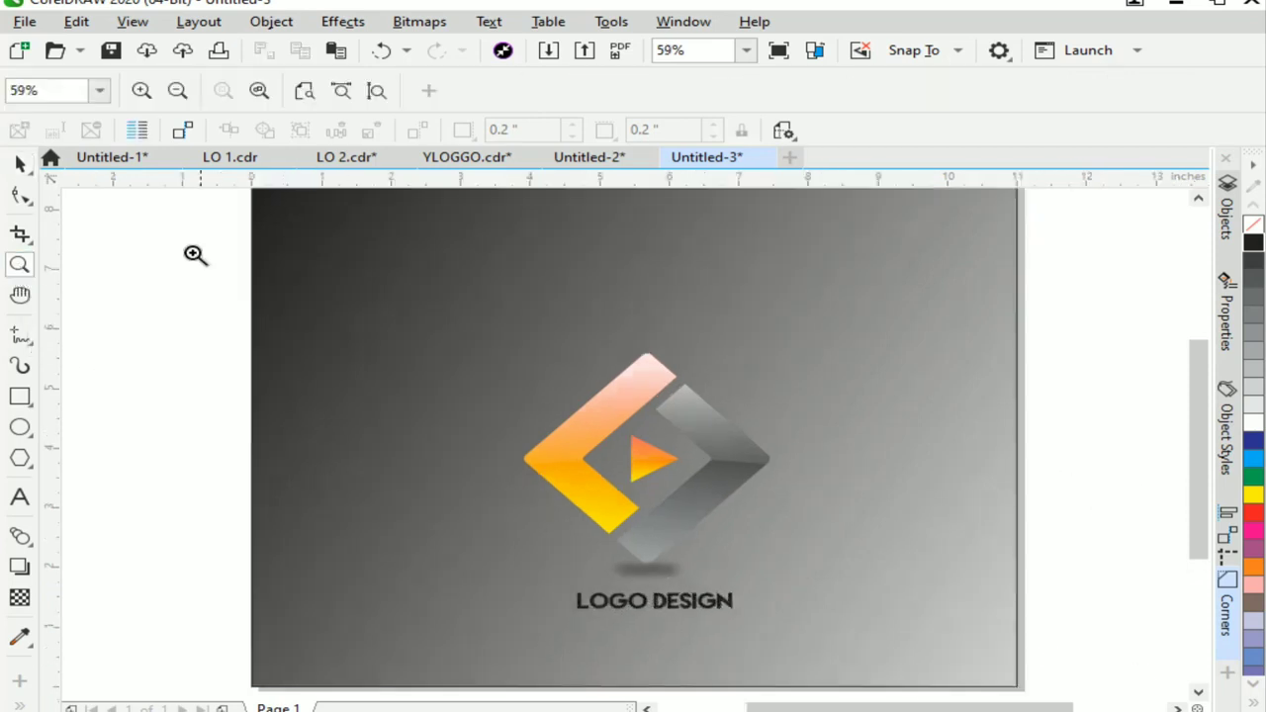